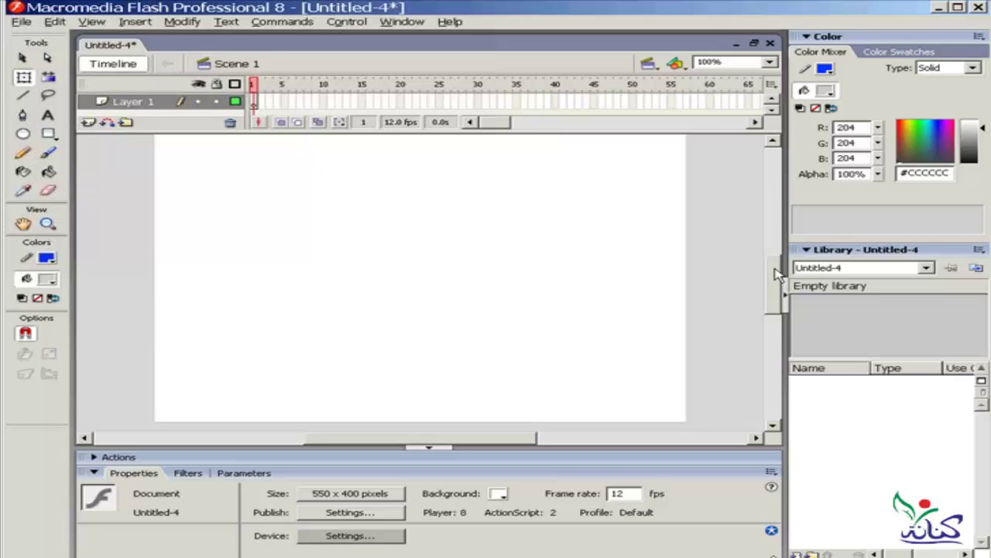
Zoom the view to Show Frame so the whole stage fits, then bring up the File menu.
left_click_drag(776, 274, 777, 271)
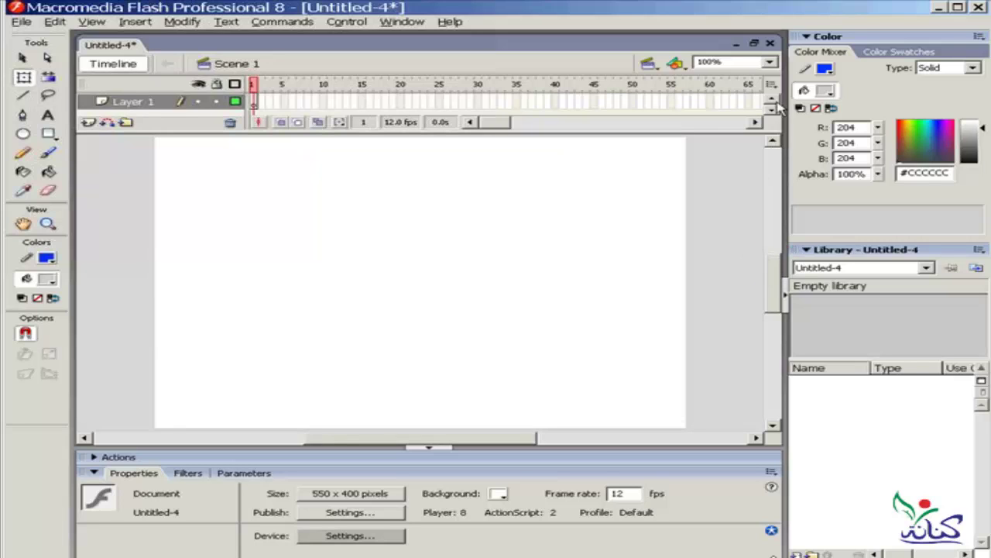
left_click(769, 62)
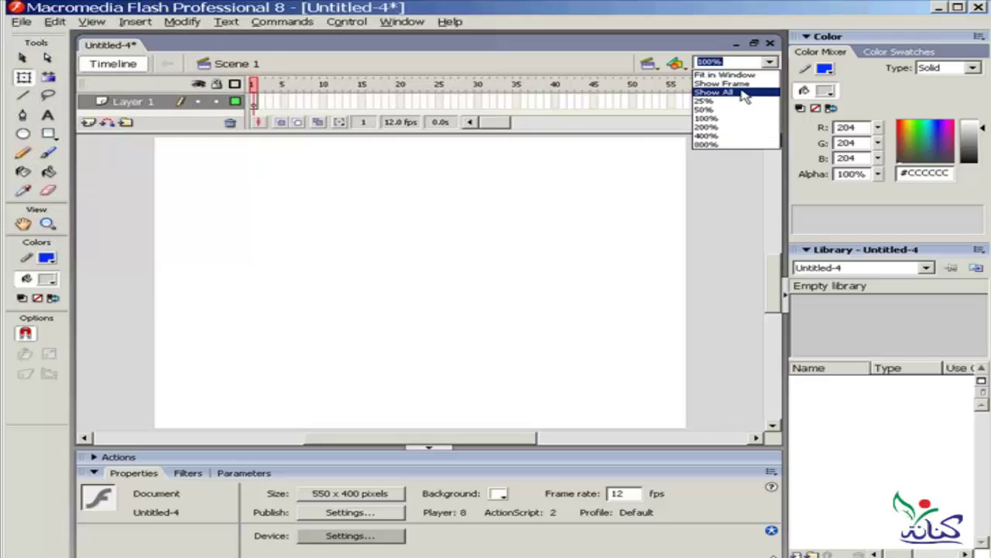
left_click(742, 91)
left_click(771, 62)
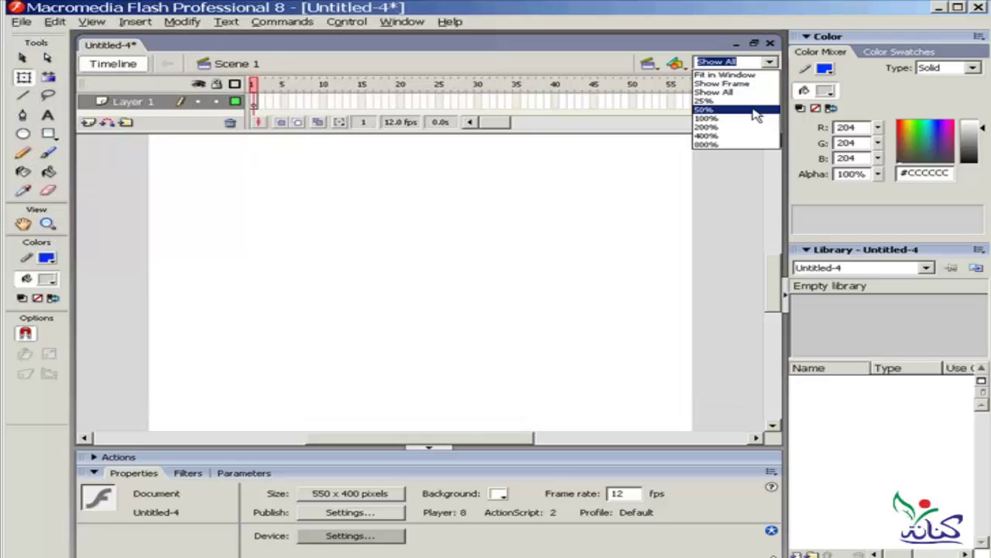
left_click(751, 84)
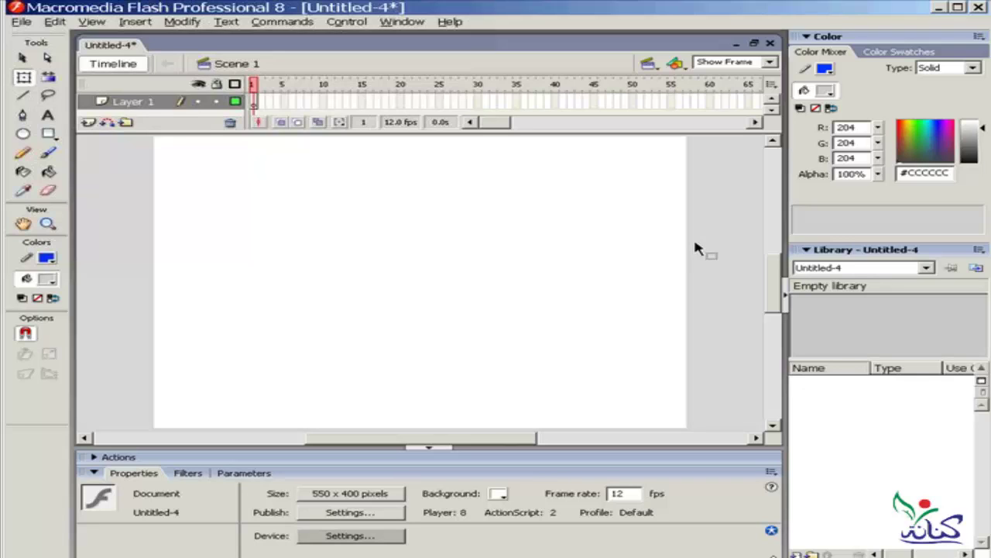
left_click(21, 22)
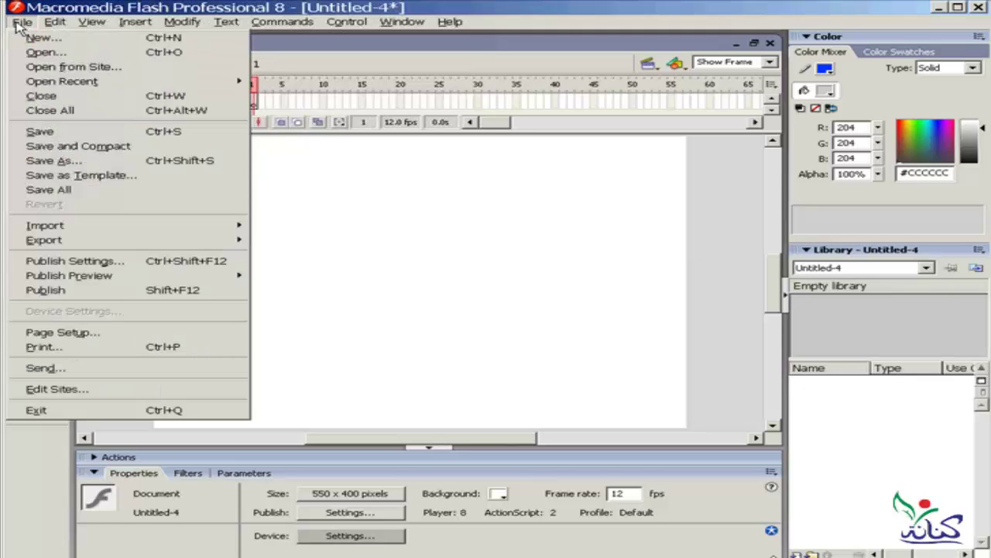
mouse_move(116, 225)
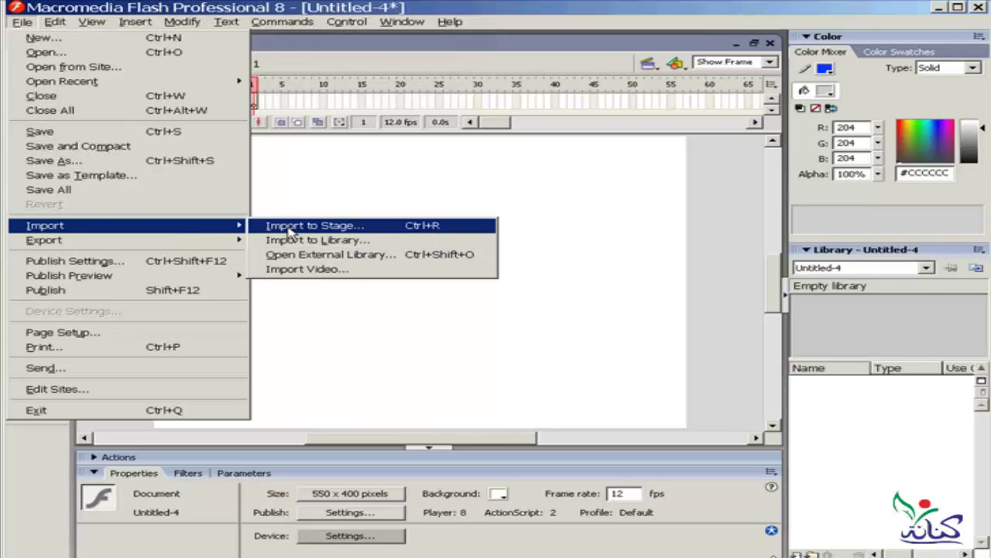
Import the Blue hills picture from Sample Pictures onto the stage.
left_click(291, 230)
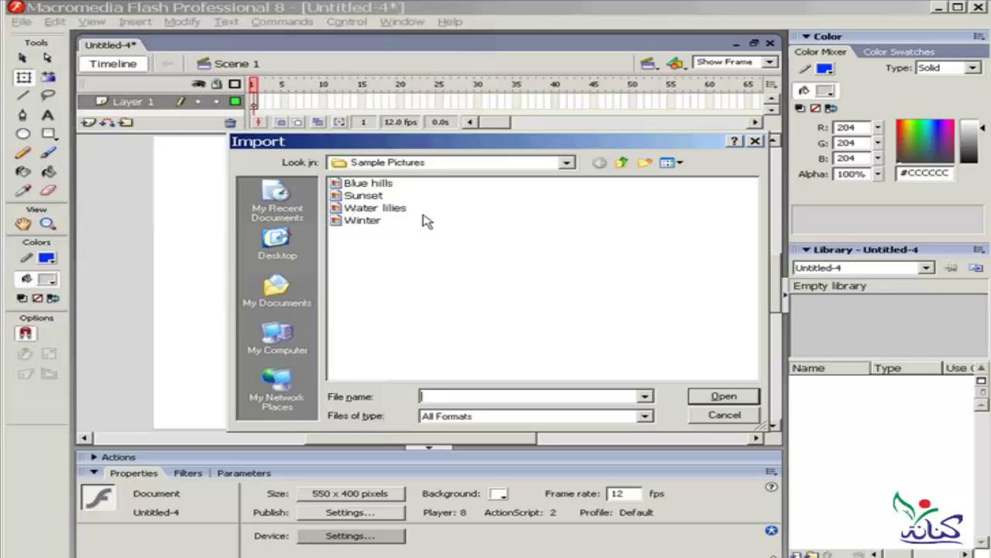
left_click(376, 185)
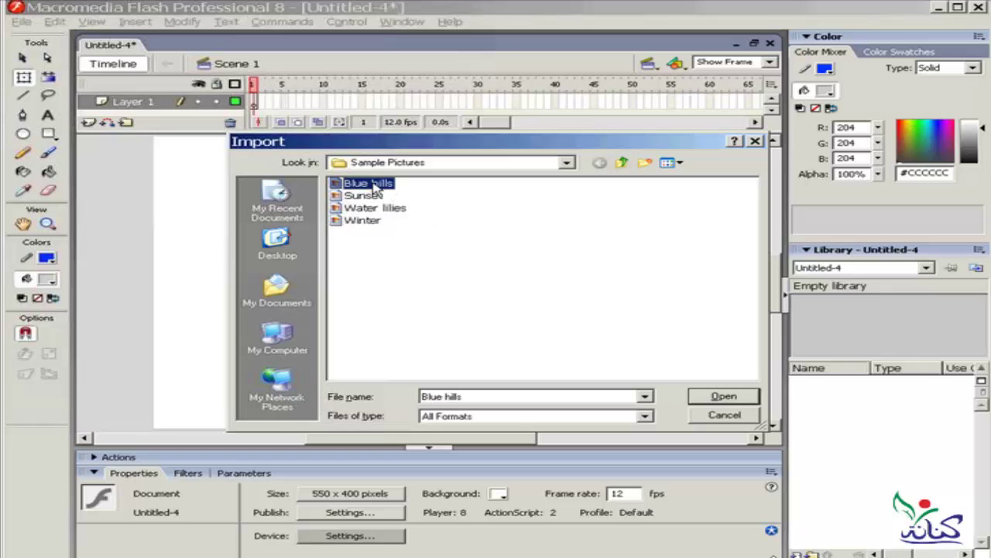
left_click(716, 399)
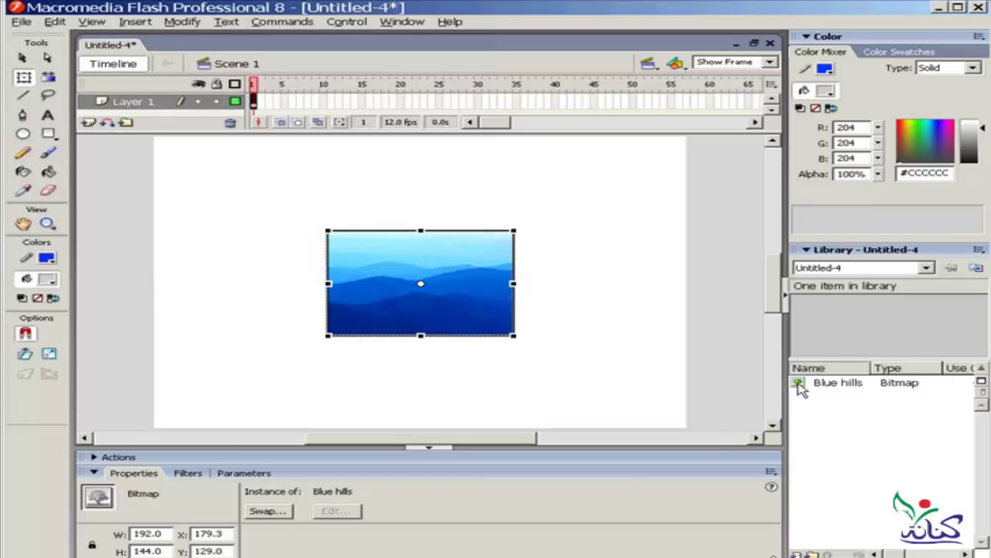
Preview the Blue hills library item and deselect everything on the stage.
left_click_drag(800, 387, 617, 360)
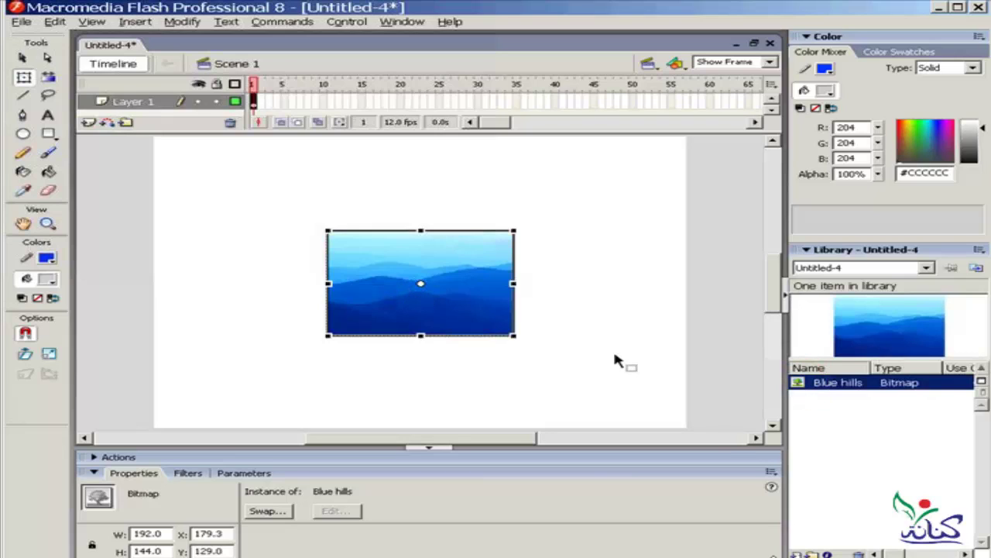
left_click_drag(617, 360, 600, 305)
left_click(477, 203)
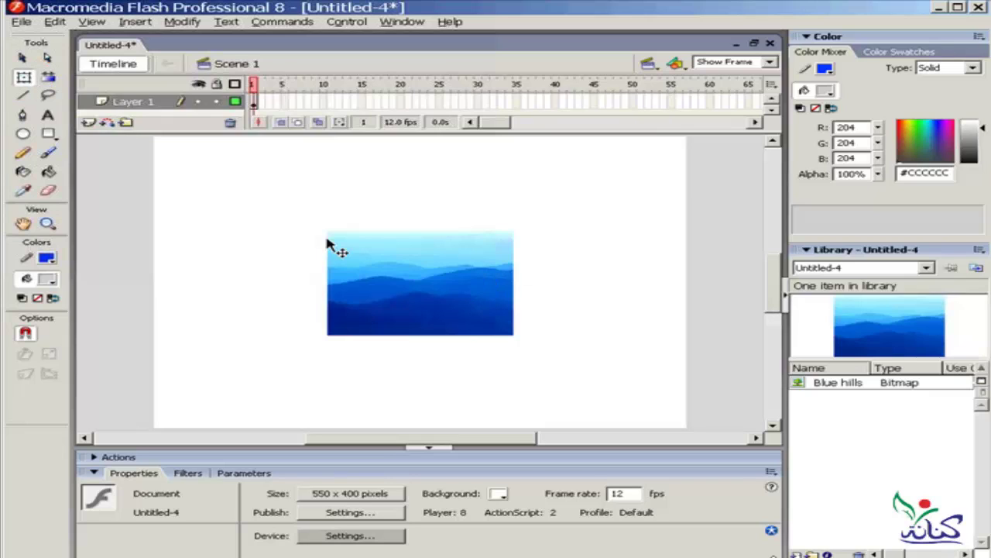
Stretch the bitmap with Free Transform to about 539 x 389, nearly filling the stage.
left_click(403, 273)
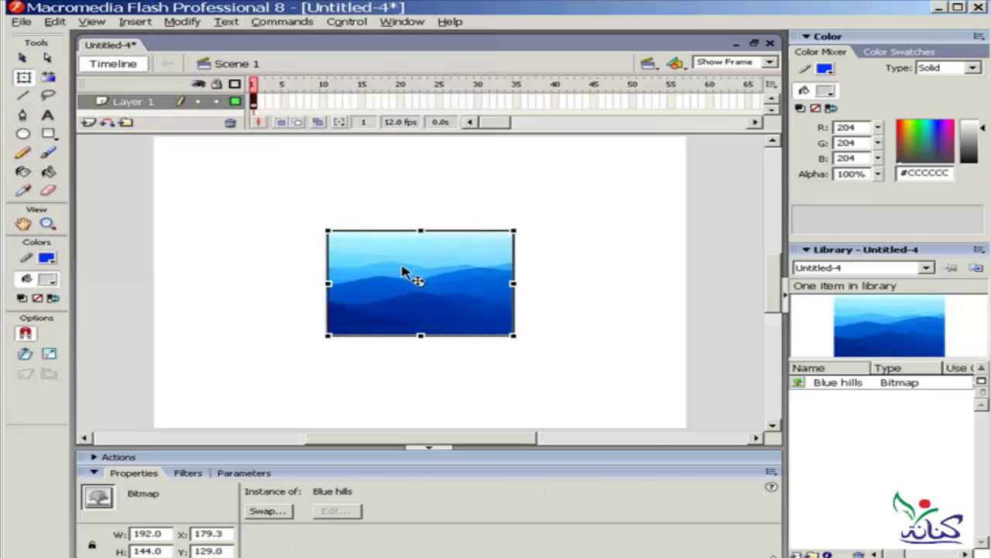
left_click_drag(513, 231, 683, 140)
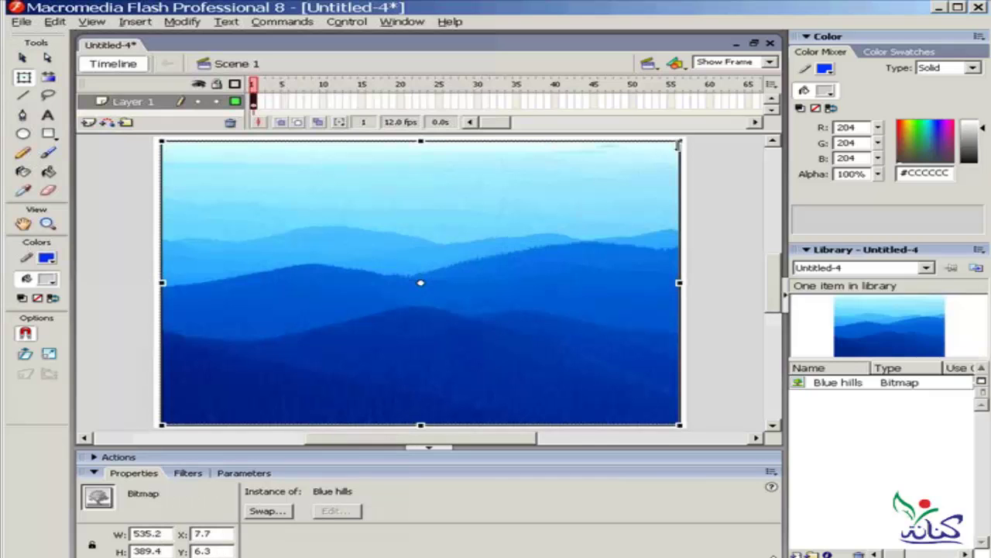
left_click_drag(678, 283, 545, 280)
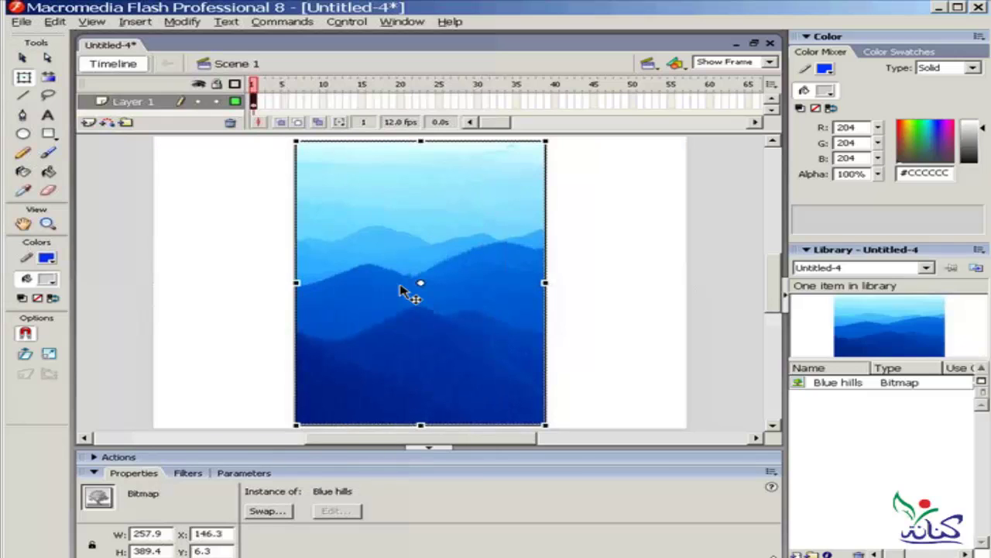
left_click_drag(297, 281, 161, 282)
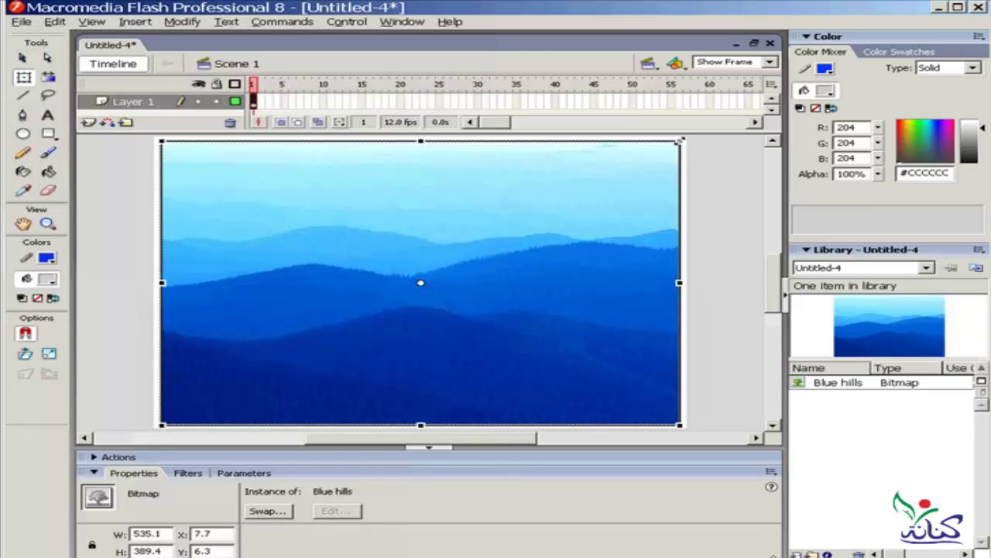
mouse_move(679, 140)
left_mouse_down()
mouse_move(525, 230)
mouse_move(677, 141)
left_mouse_up()
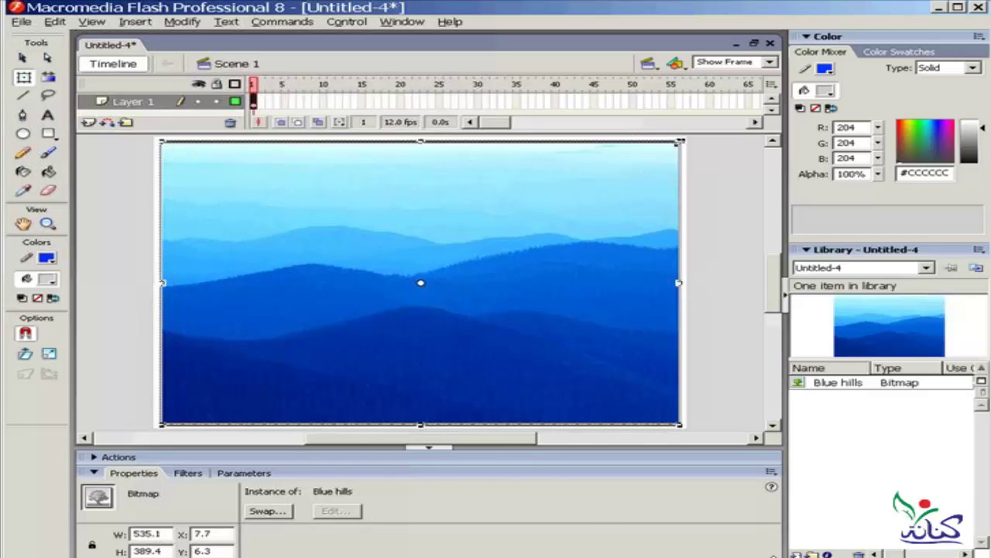
mouse_move(678, 141)
left_mouse_down()
mouse_move(657, 155)
mouse_move(681, 141)
left_mouse_up()
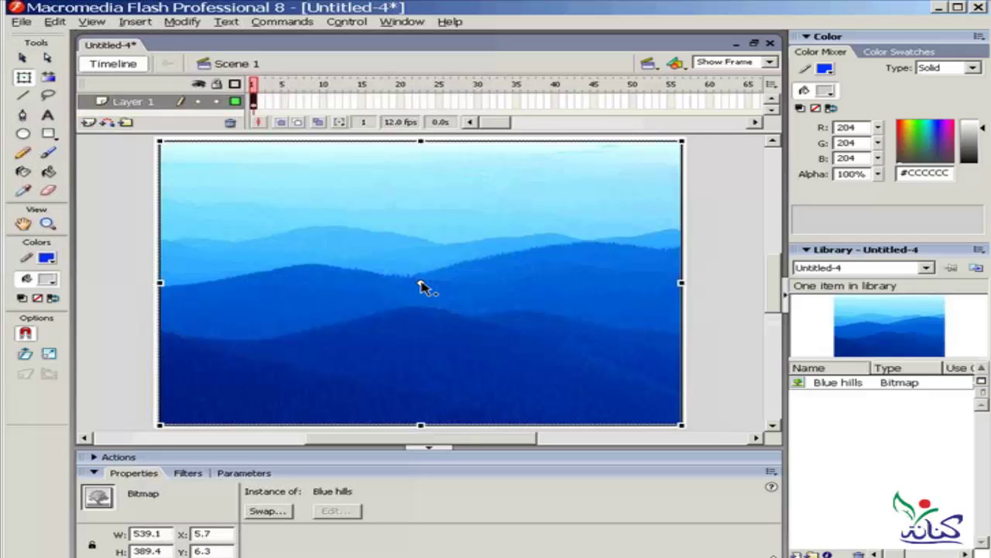
Move the pivot lower left, try skewing and rotating, then restore the upright 539.1 x 391.1 rectangle.
left_click_drag(421, 283, 159, 425)
left_click_drag(684, 157, 683, 261)
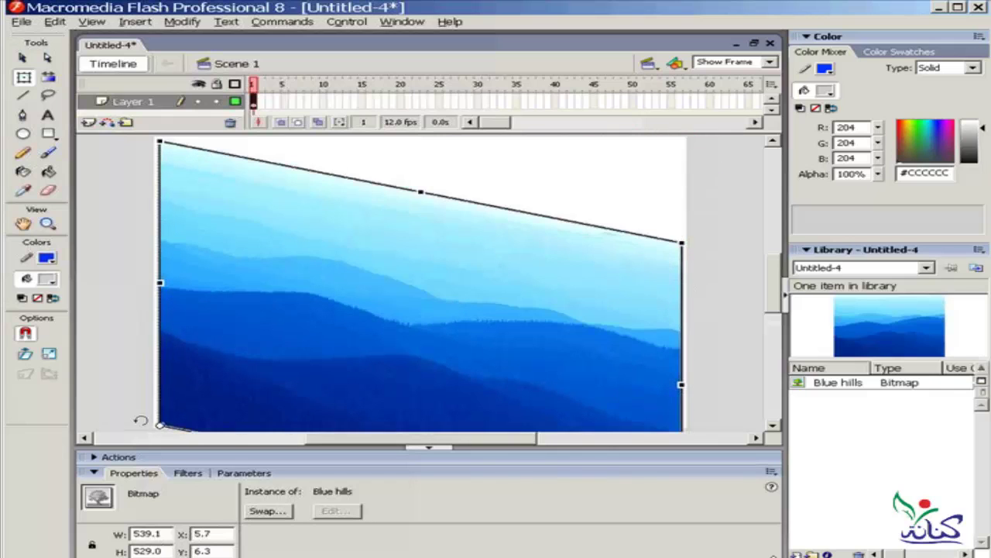
left_click_drag(684, 314, 683, 302)
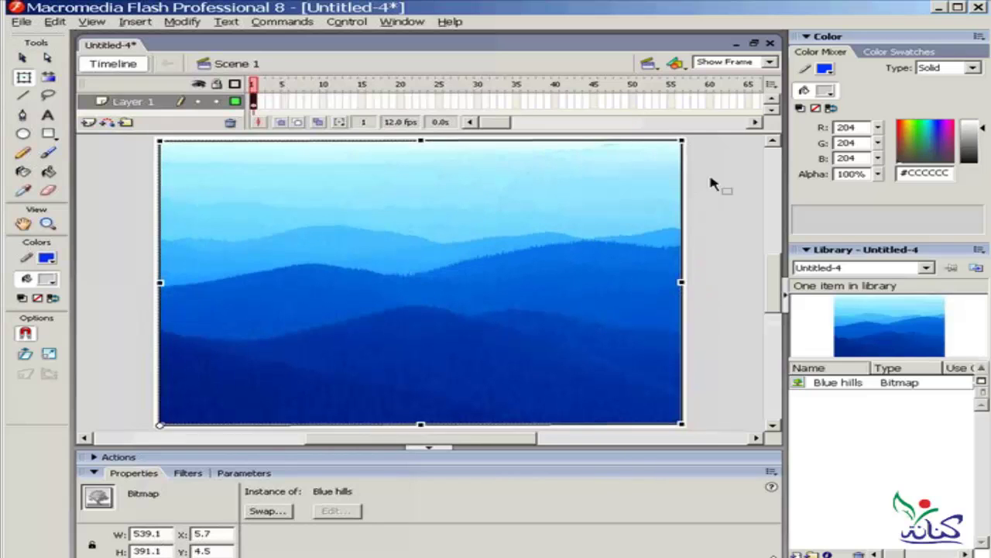
mouse_move(697, 141)
left_mouse_down()
mouse_move(745, 230)
mouse_move(775, 347)
left_mouse_up()
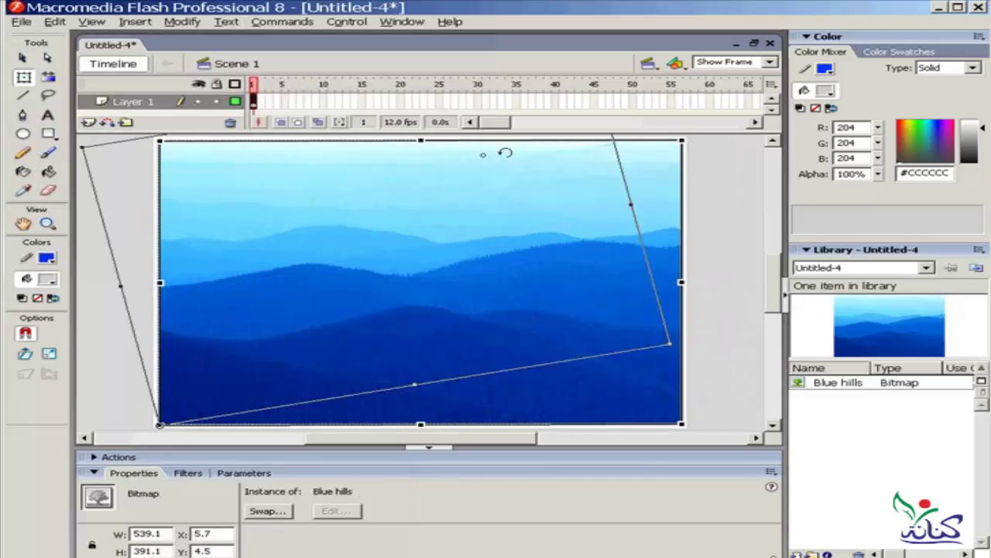
left_click_drag(775, 347, 508, 243)
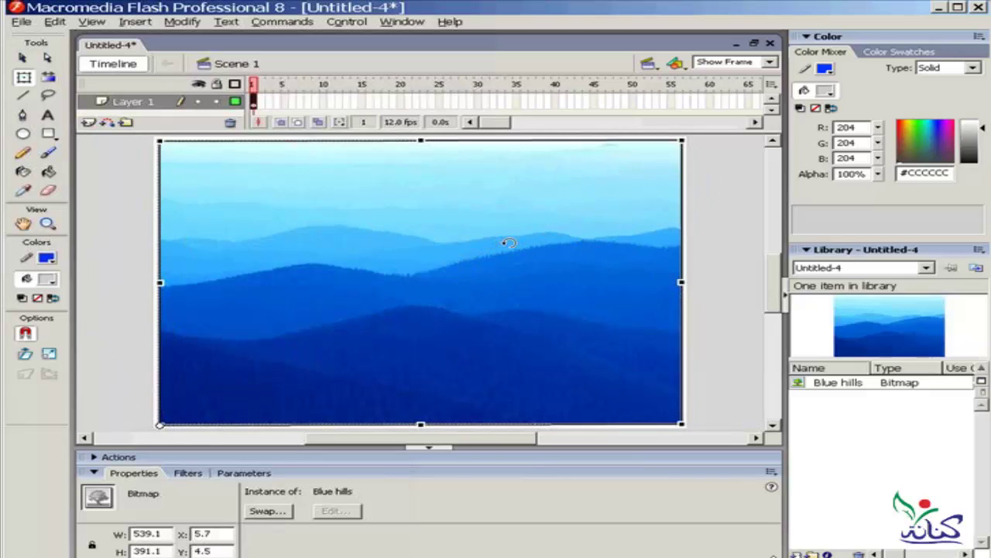
left_click(160, 427)
key("ctrl+Return")
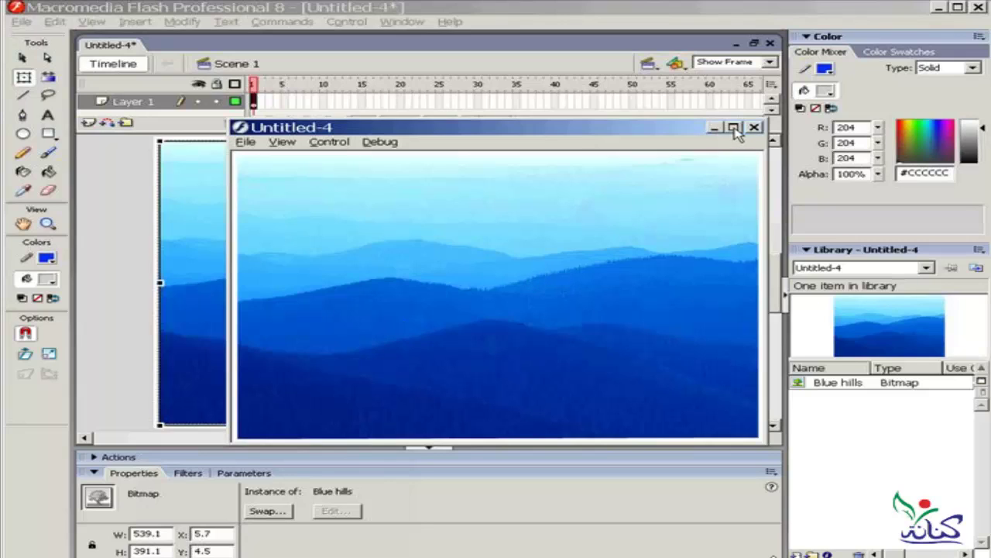
left_click(293, 127)
left_click_drag(293, 126, 80, 16)
left_click(565, 344)
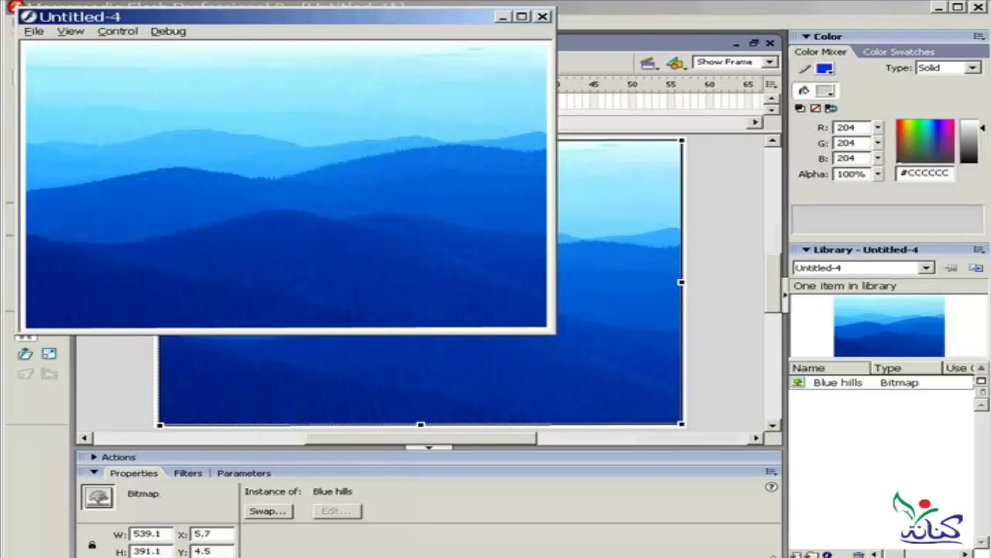
left_click(521, 15)
right_click(483, 302)
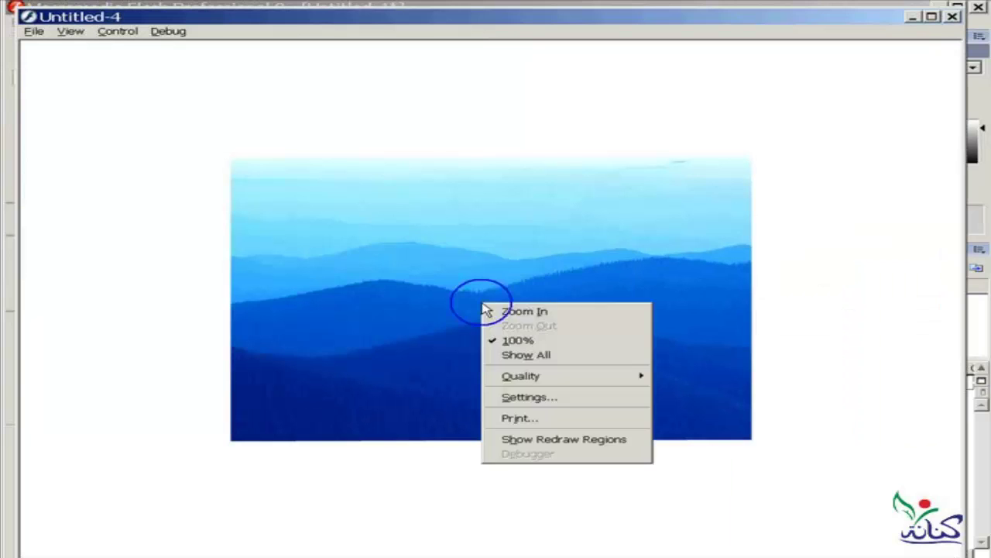
left_click(507, 309)
right_click(491, 297)
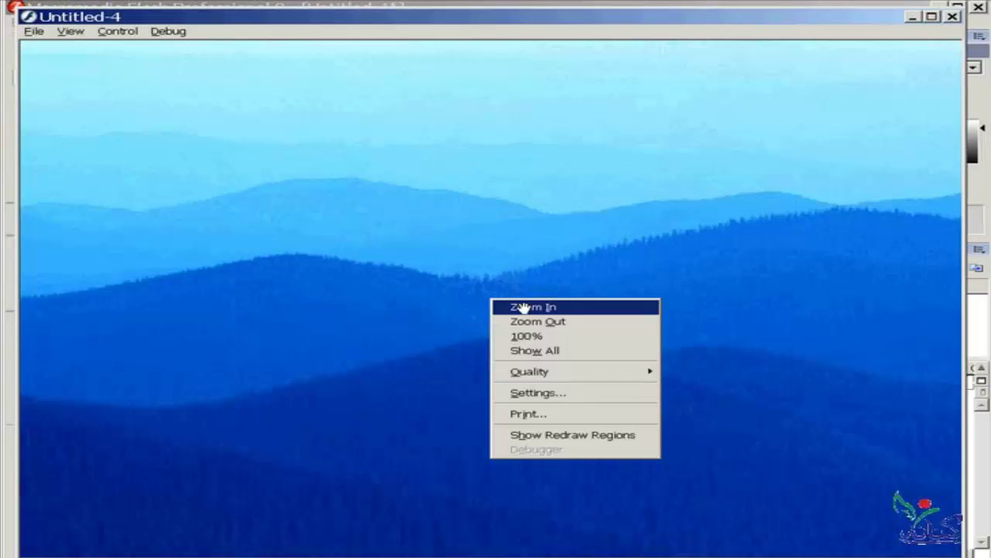
left_click(524, 308)
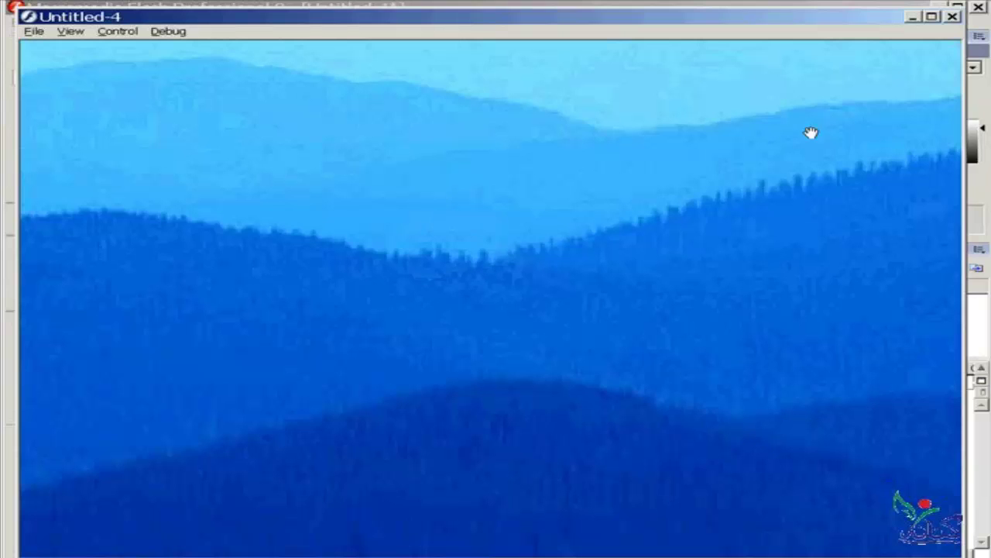
left_click(952, 16)
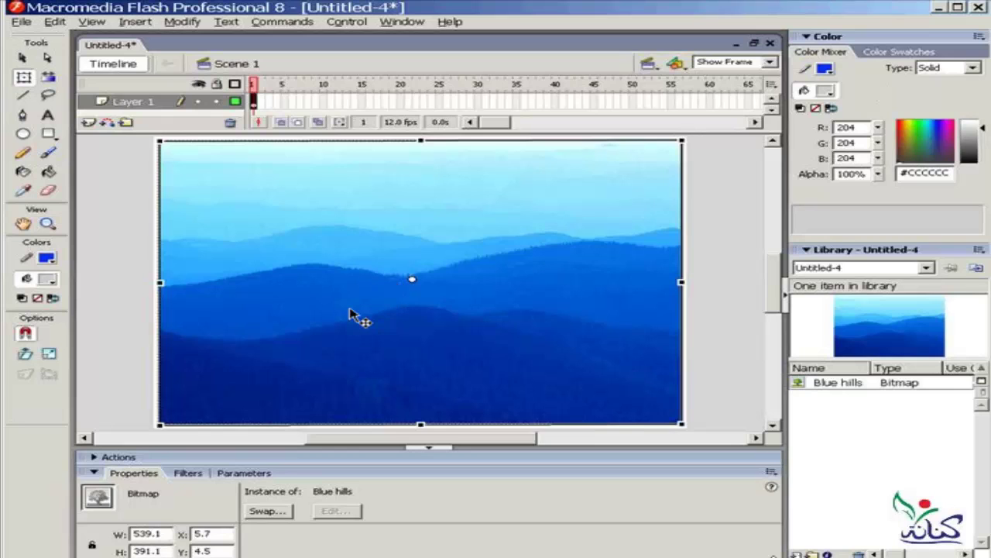
Magnify the hill valley, then open the Blue hills bitmap's Bitmap Properties from the library.
left_click(47, 224)
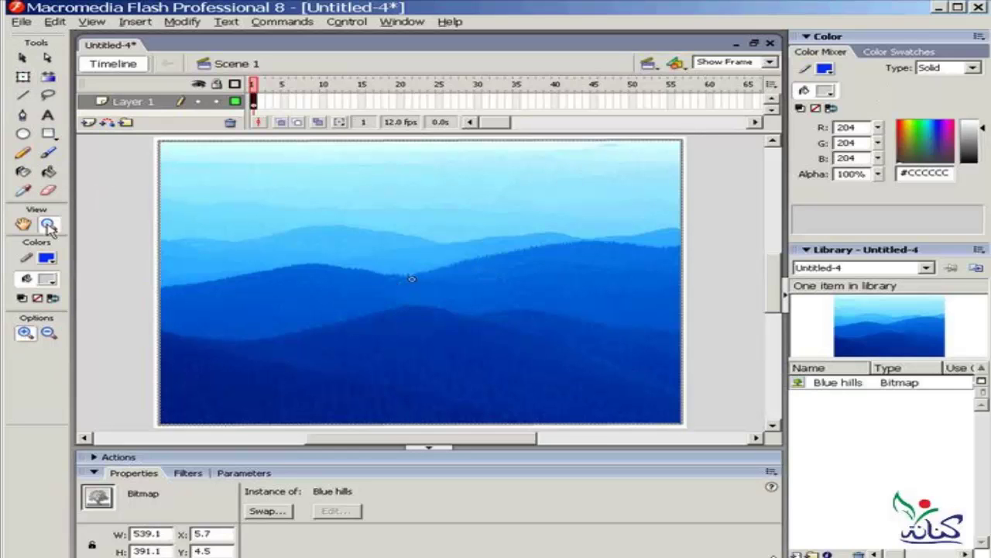
left_click(386, 281)
left_click(458, 281)
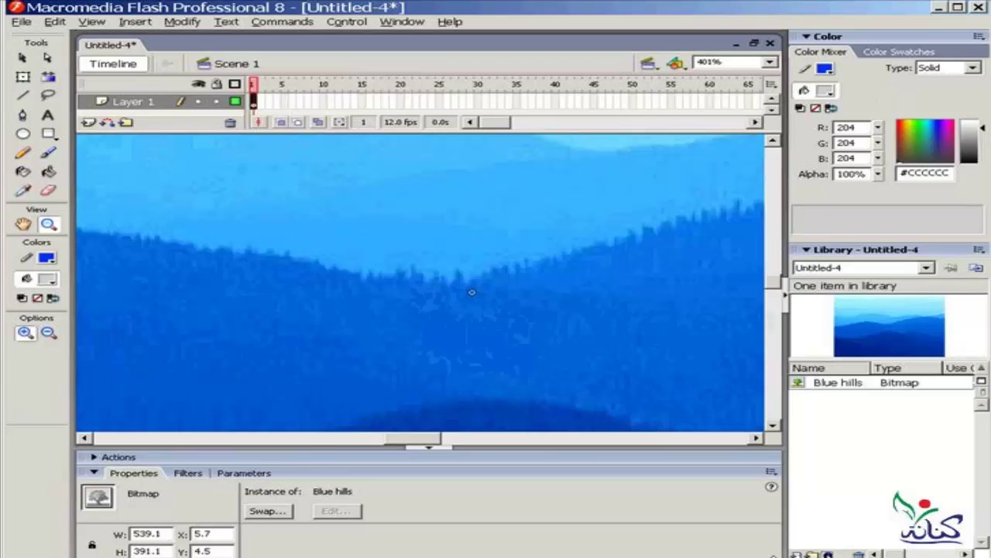
left_click(827, 553)
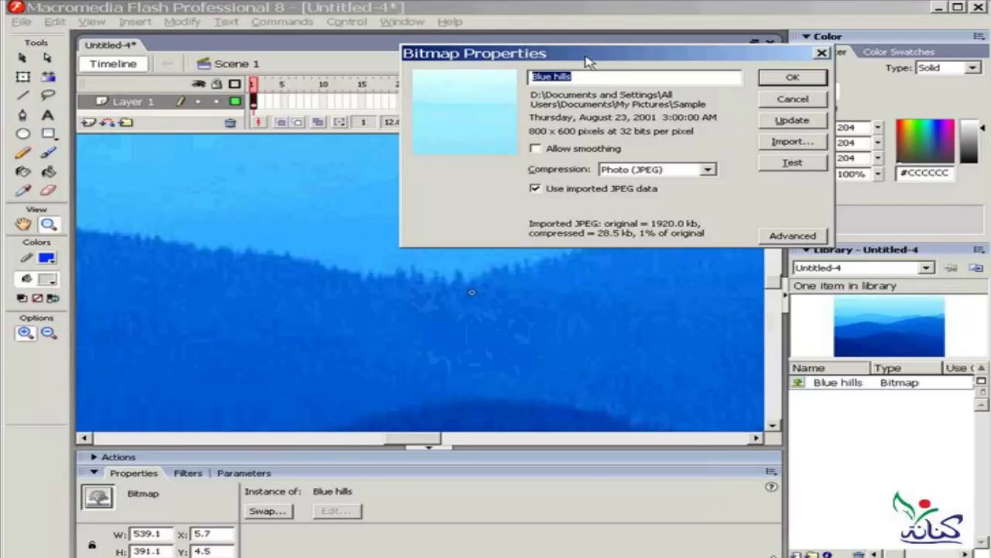
Test the bitmap preview with Allow smoothing on, then off.
left_click_drag(585, 54, 441, 176)
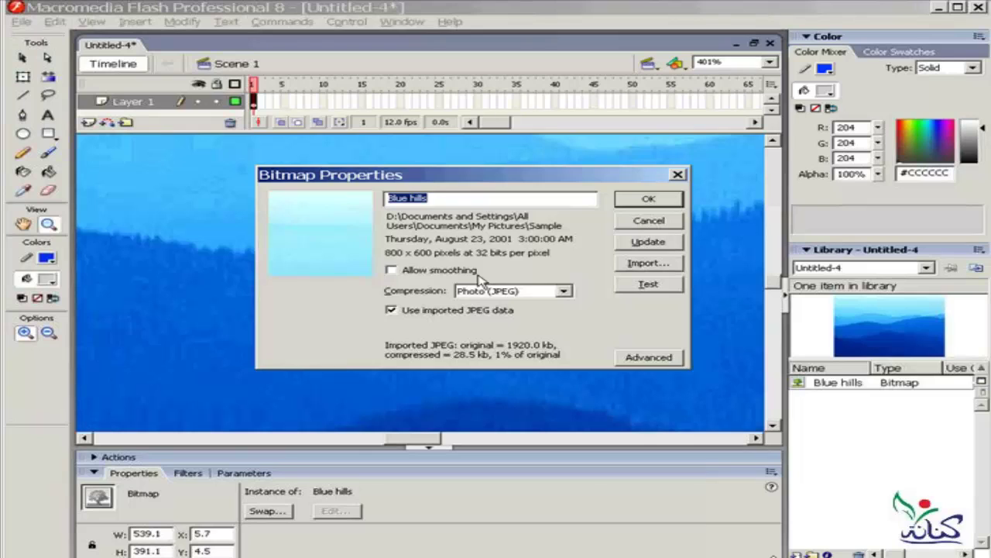
left_click(395, 271)
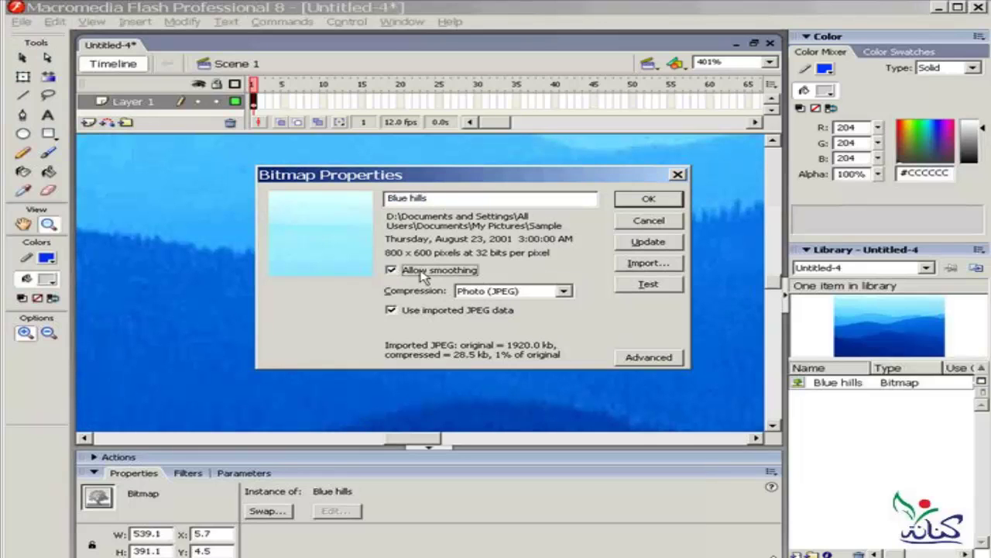
left_click(631, 285)
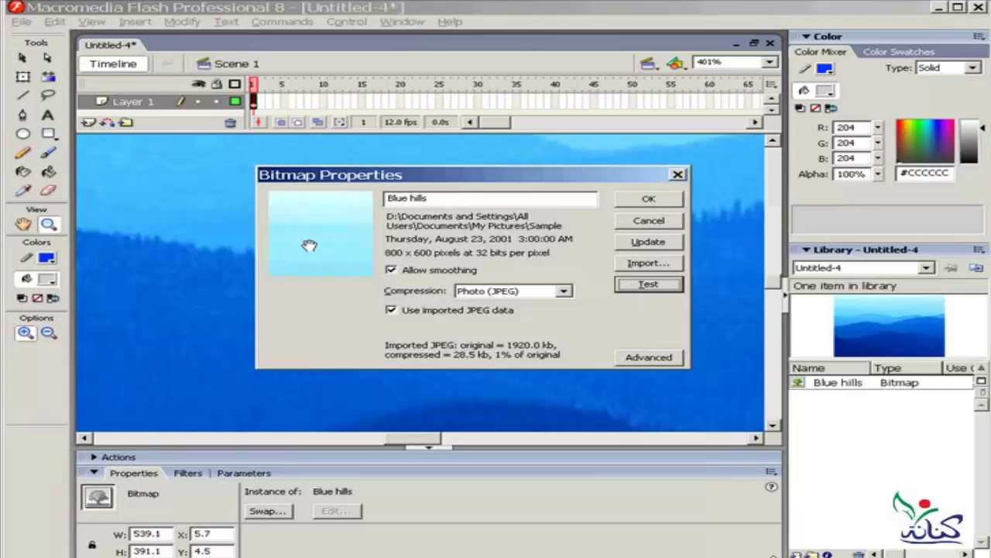
mouse_move(317, 233)
left_mouse_down()
mouse_move(320, 224)
mouse_move(291, 225)
left_mouse_up()
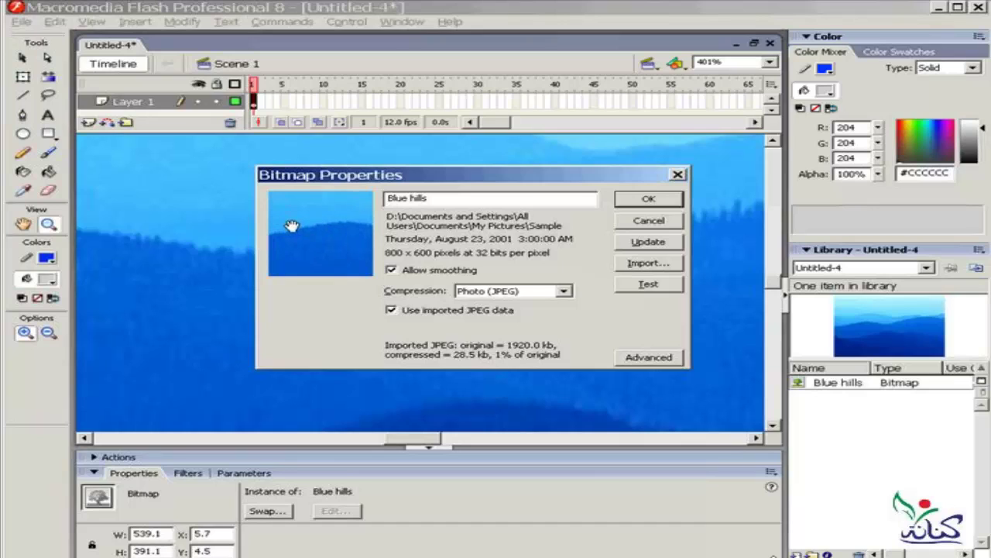
left_click(391, 269)
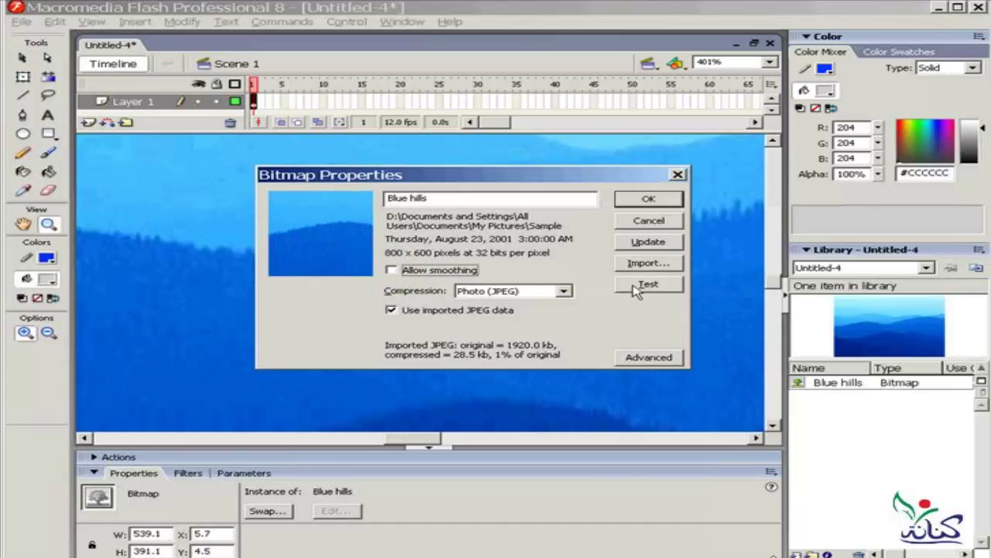
left_click(636, 286)
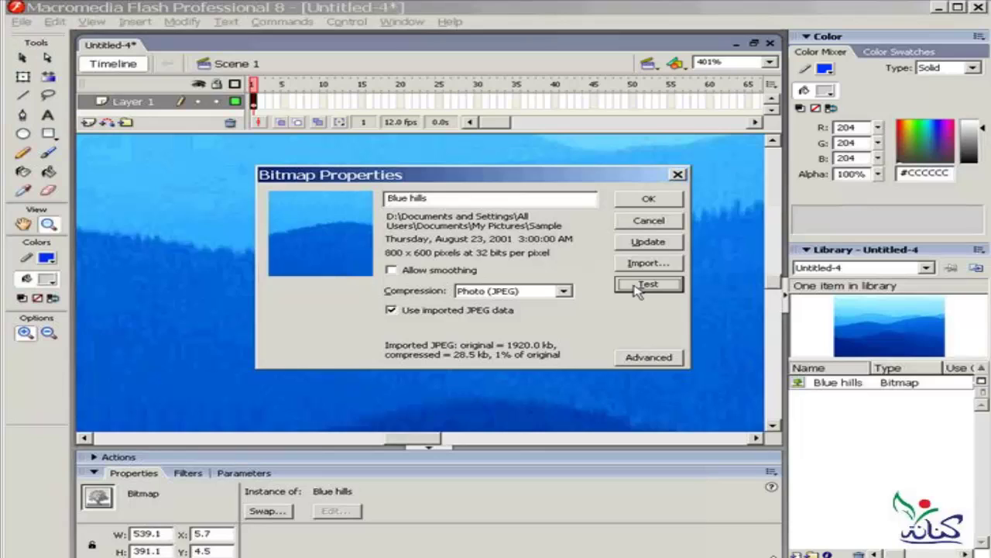
mouse_move(303, 235)
left_mouse_down()
mouse_move(328, 241)
mouse_move(312, 243)
left_mouse_up()
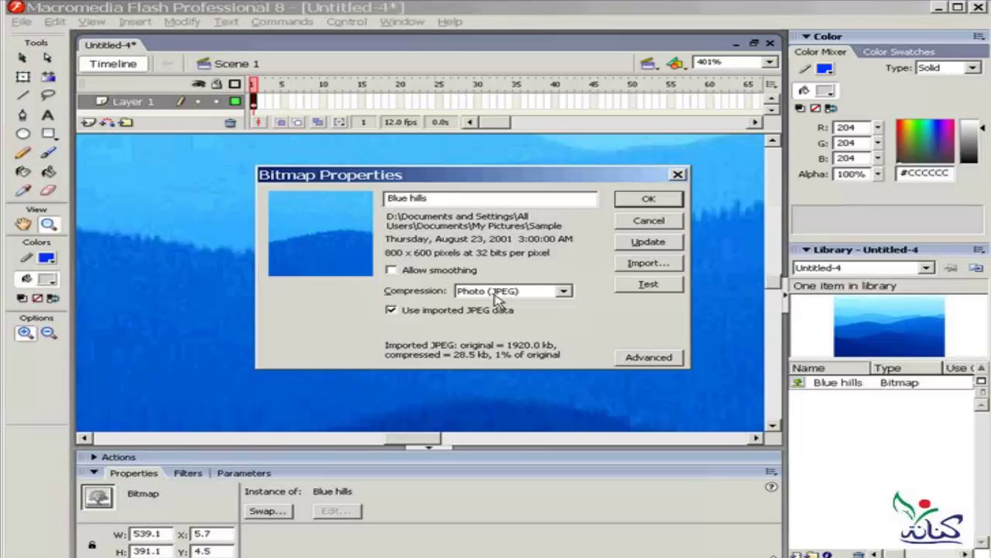
Set compression to Lossless (PNG/GIF), confirm, and zoom to Show All.
left_click(566, 291)
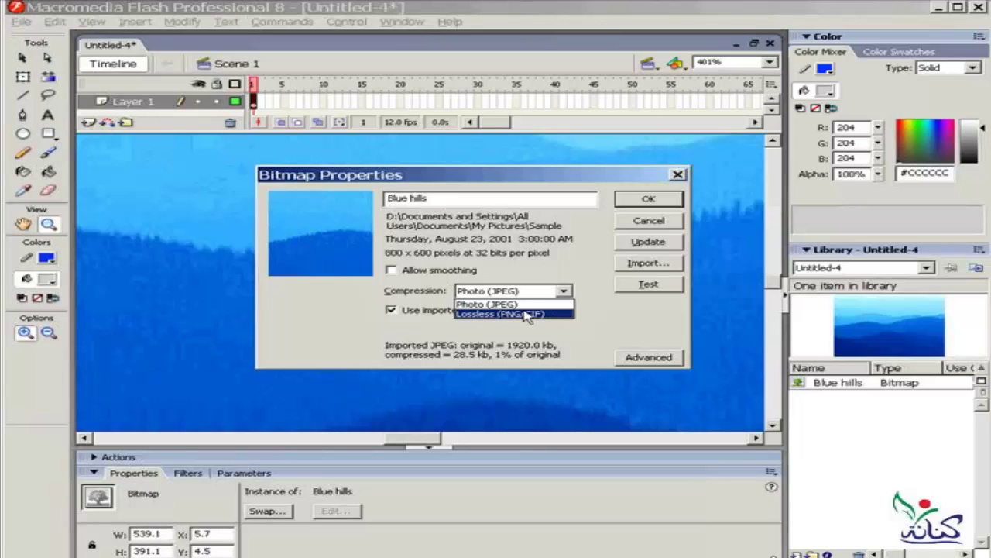
left_click(527, 315)
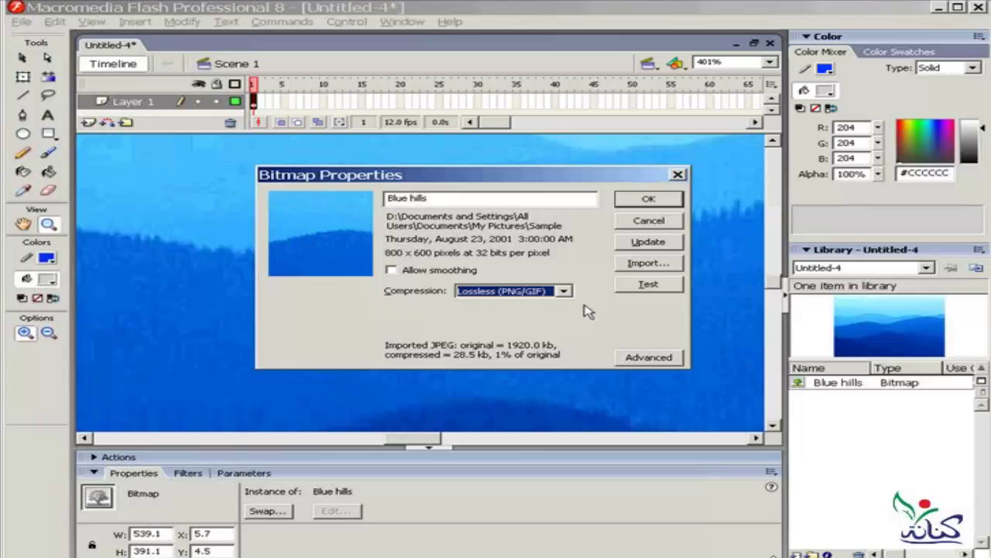
left_click(654, 201)
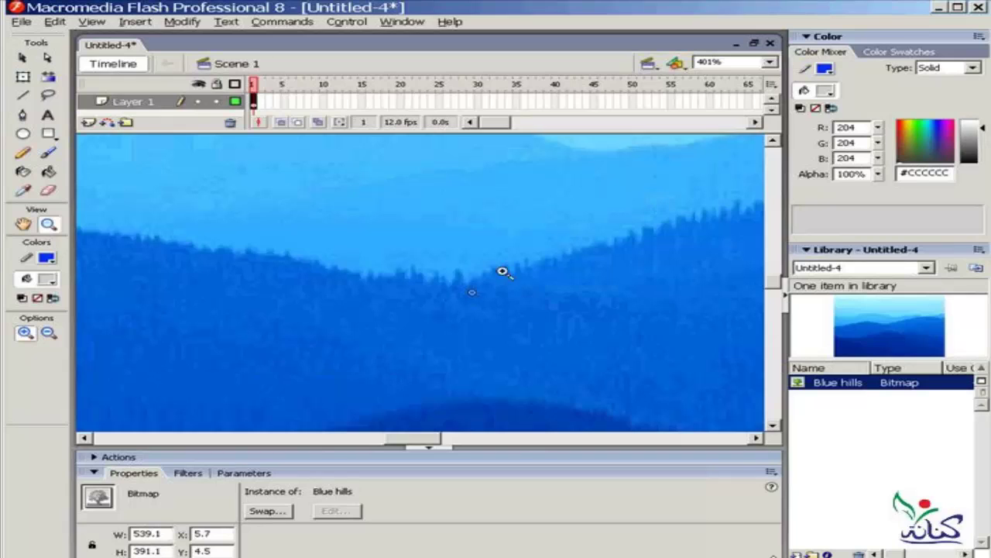
left_click(770, 62)
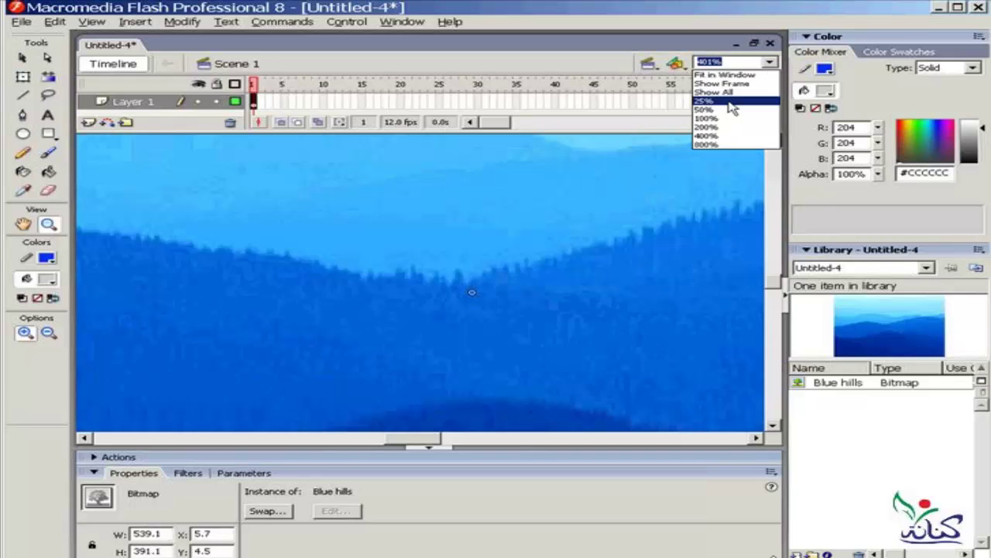
left_click(724, 91)
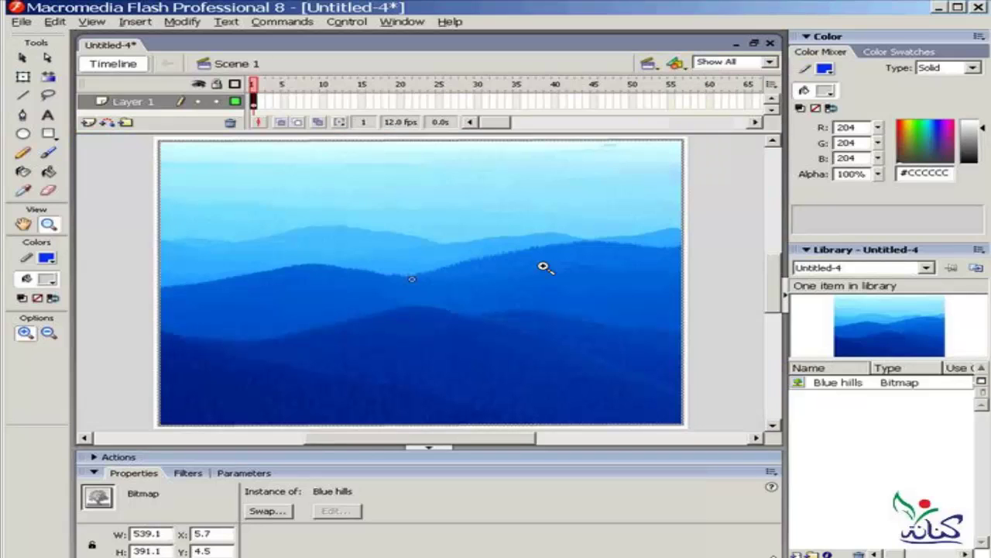
Break the Blue hills bitmap apart into an editable shape with Ctrl+B.
left_click(22, 58)
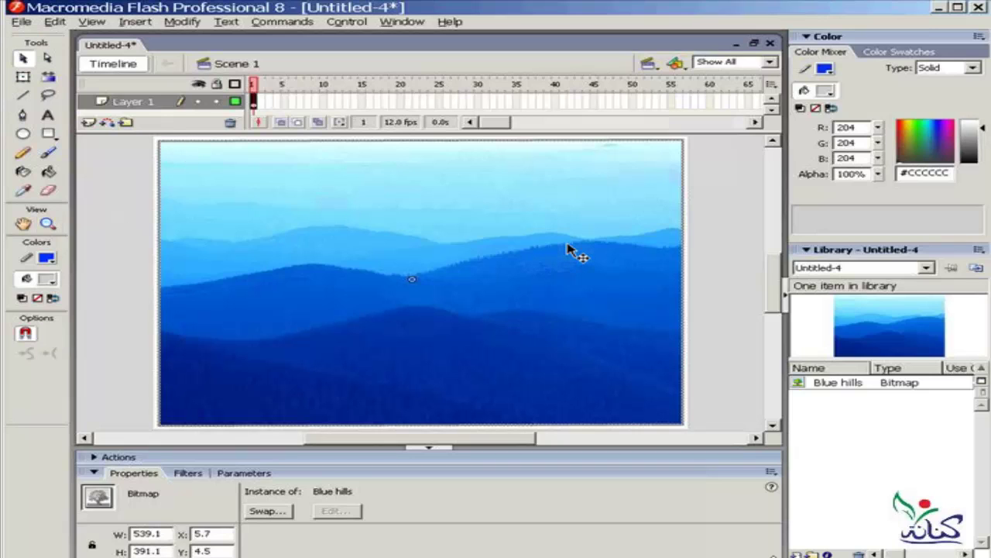
key("ctrl+b")
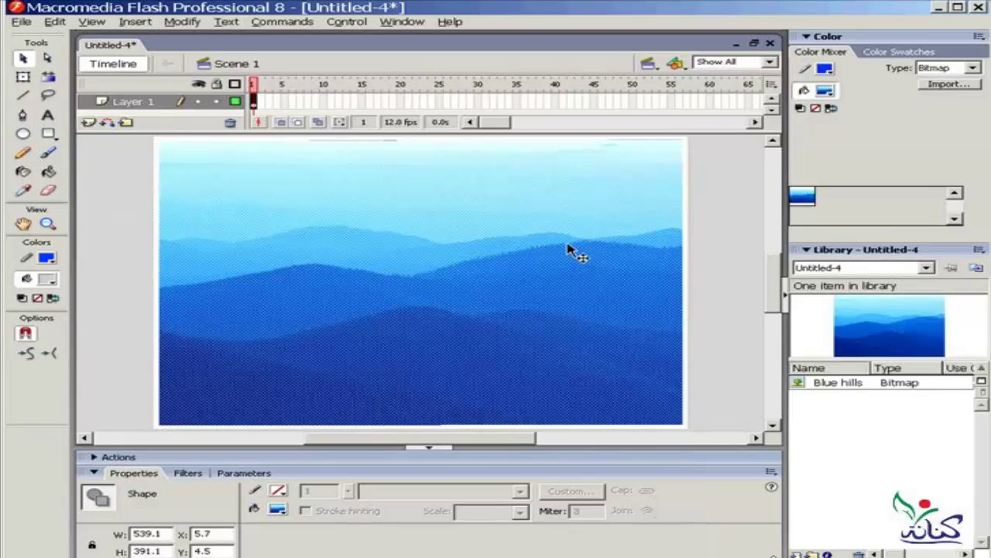
left_click(120, 214)
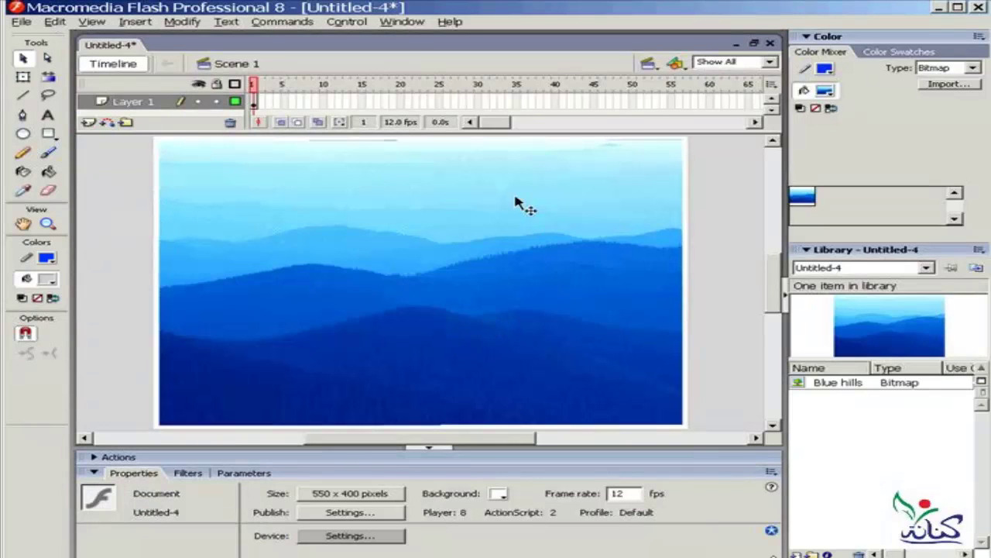
left_click(526, 148)
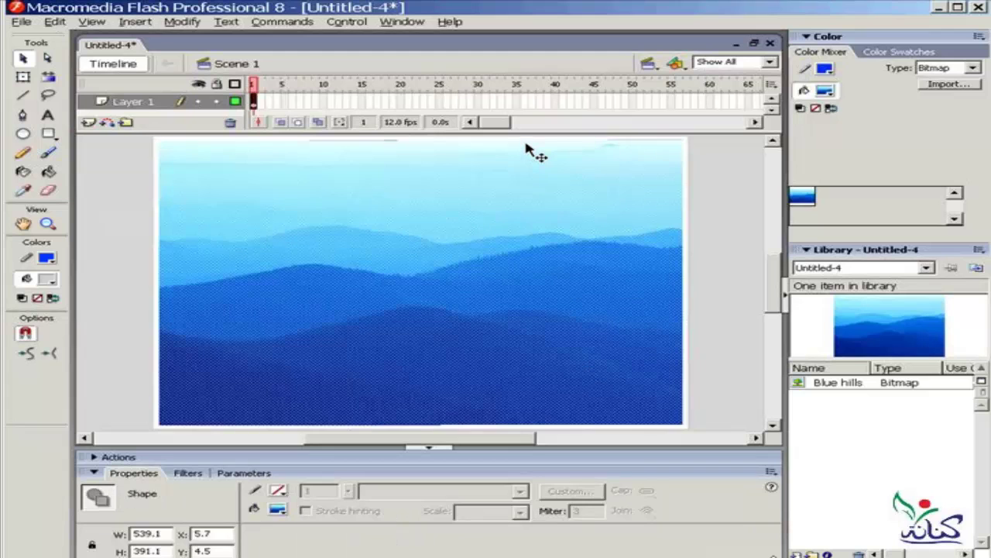
left_click(731, 178)
Delete two strips from the image's top and move the remaining shape up.
left_click_drag(729, 138, 120, 203)
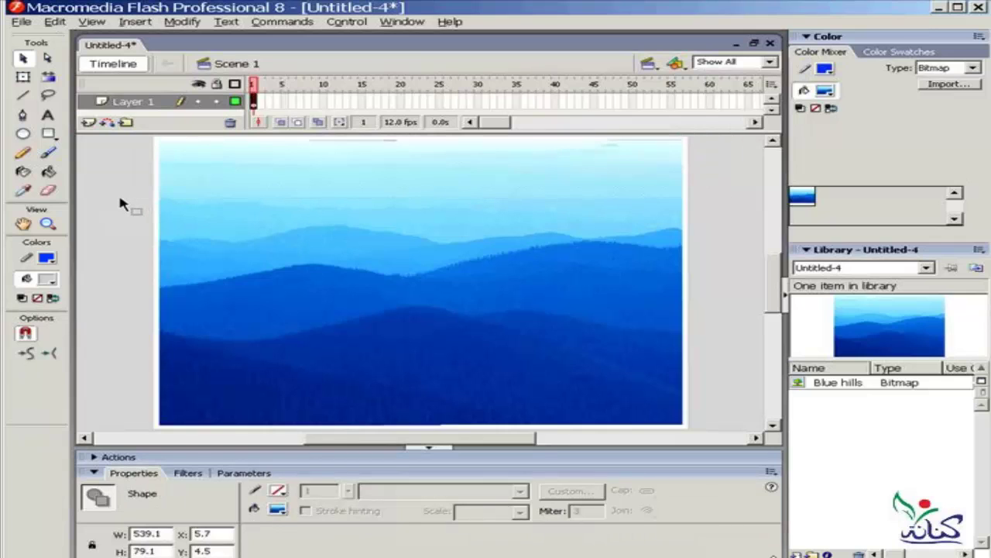
key("Delete")
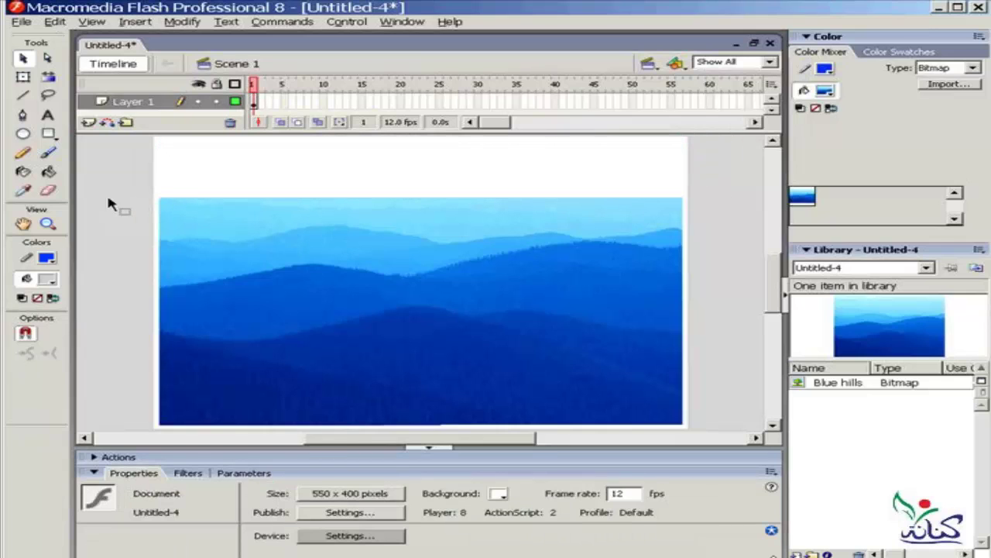
left_click(688, 186)
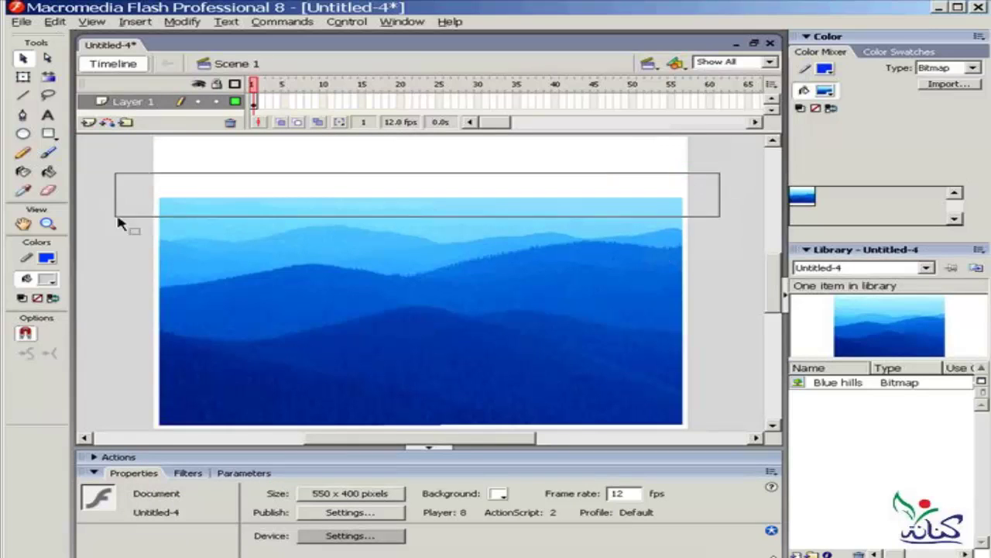
left_click_drag(688, 185, 115, 221)
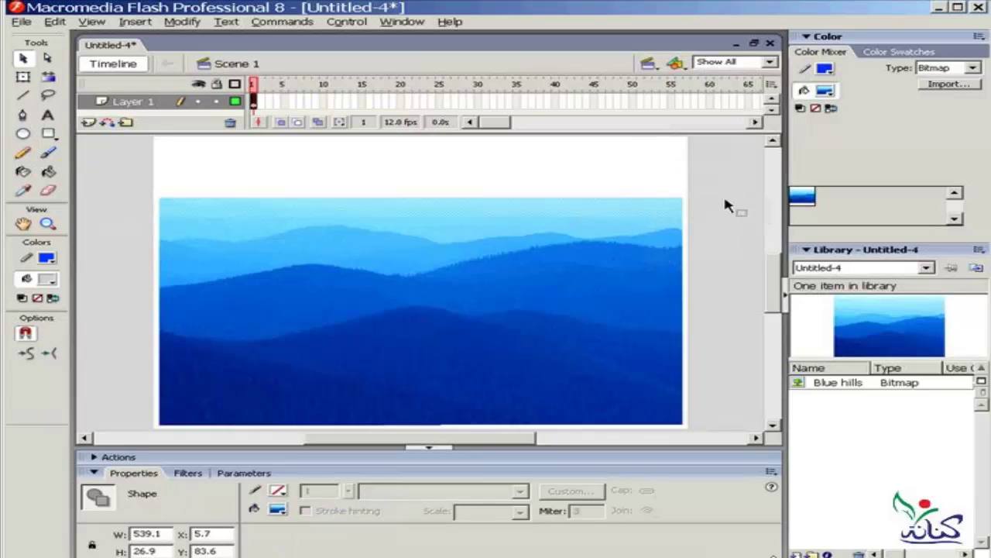
key("Delete")
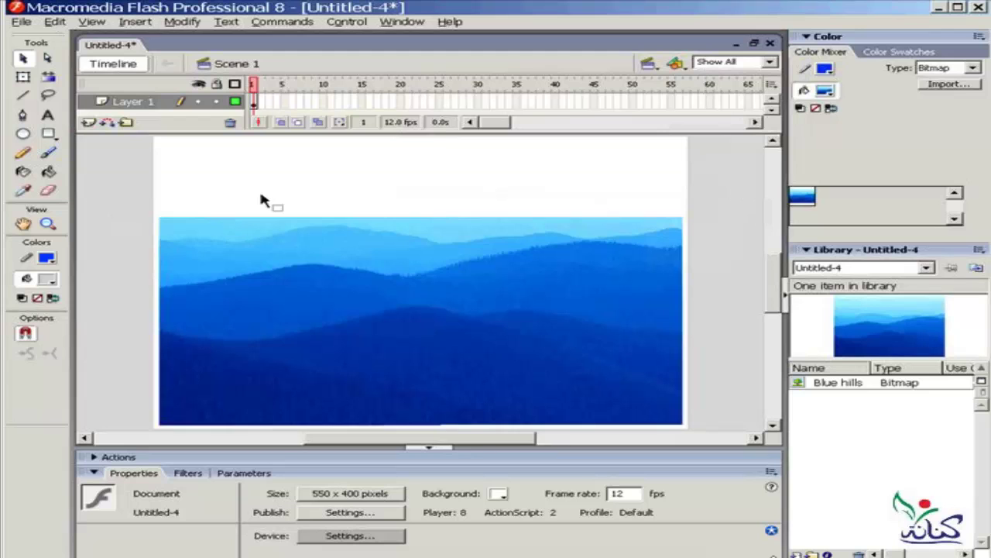
left_click(418, 287)
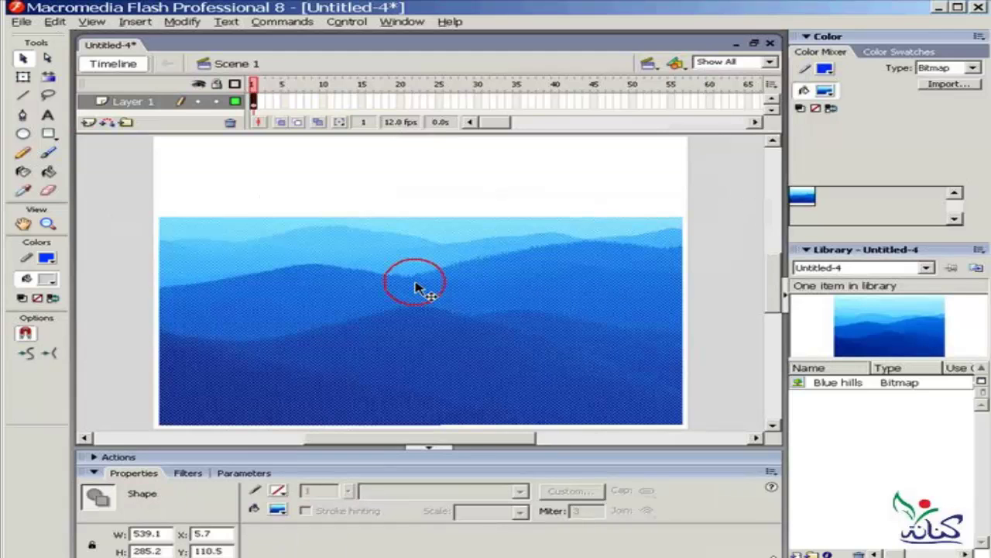
left_click_drag(416, 286, 423, 248)
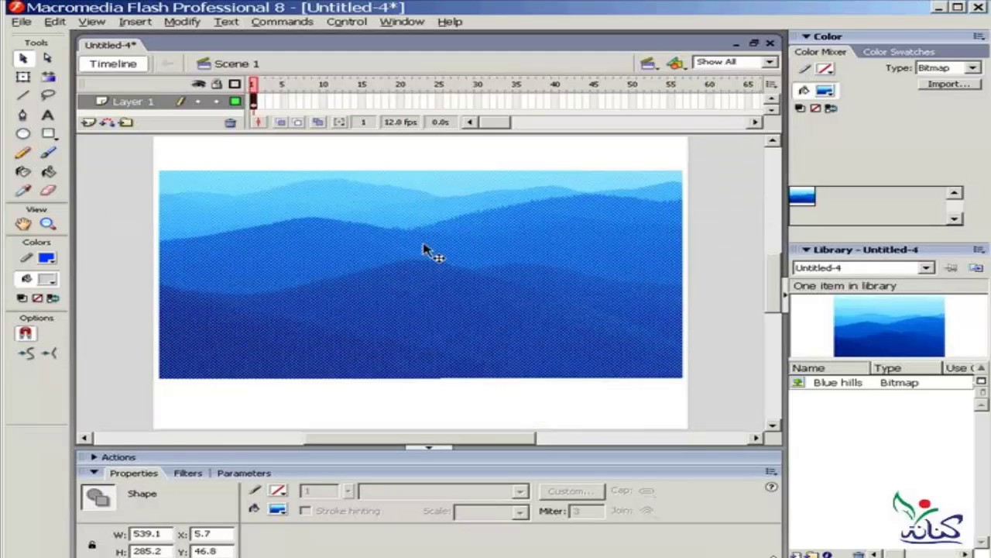
left_click(435, 393)
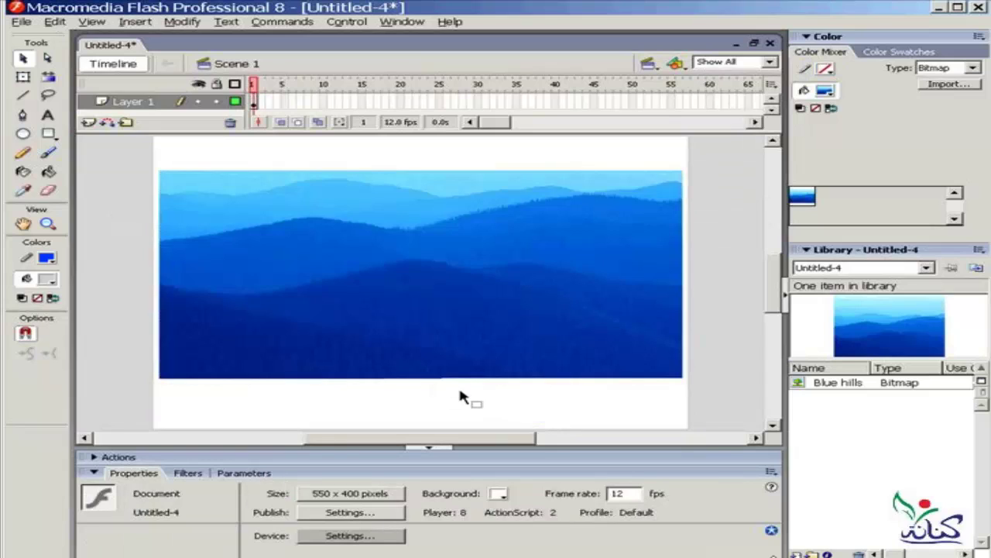
Delete a bottom strip, leaving 539.1 x 276.8, then group and ungroup the shape.
left_click_drag(715, 375, 132, 403)
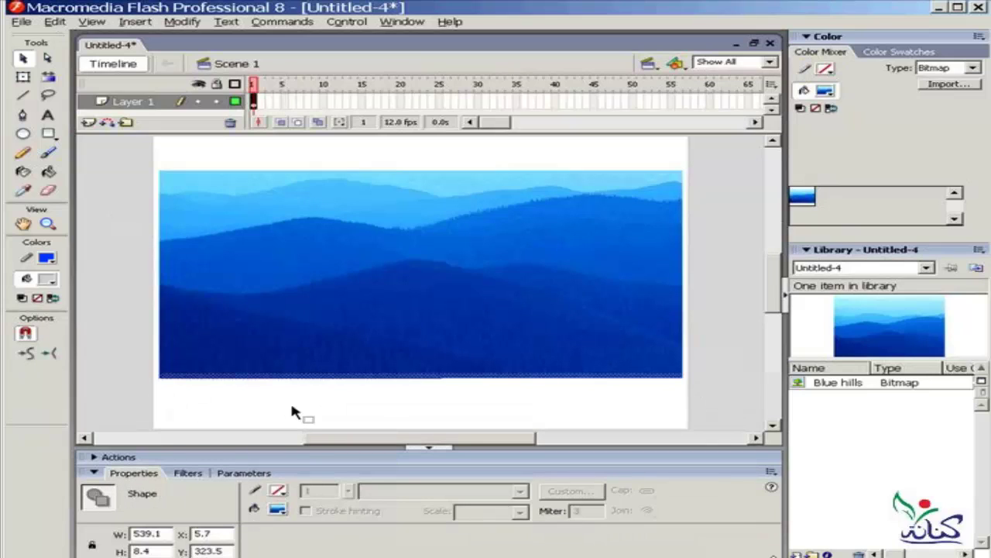
key("Delete")
left_click(410, 271)
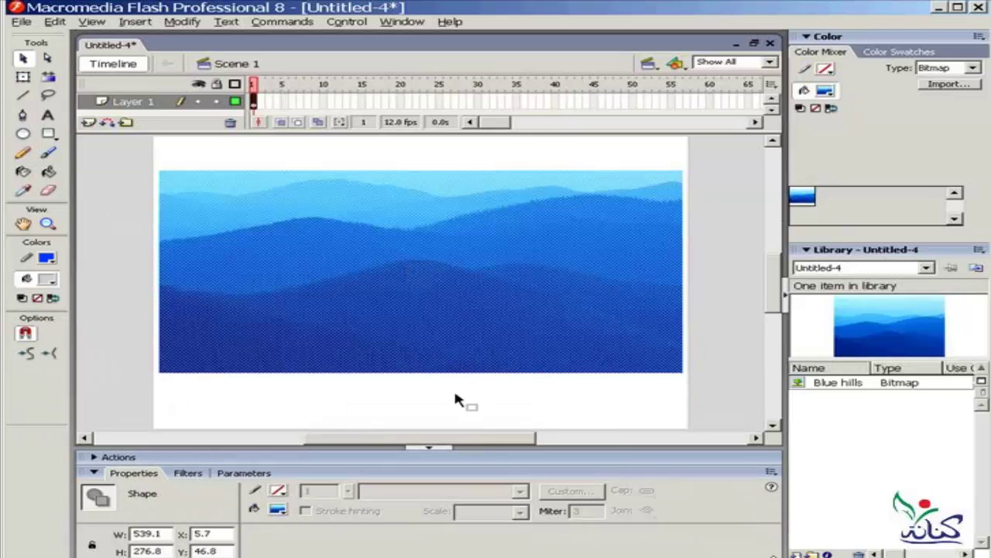
key("ctrl+g")
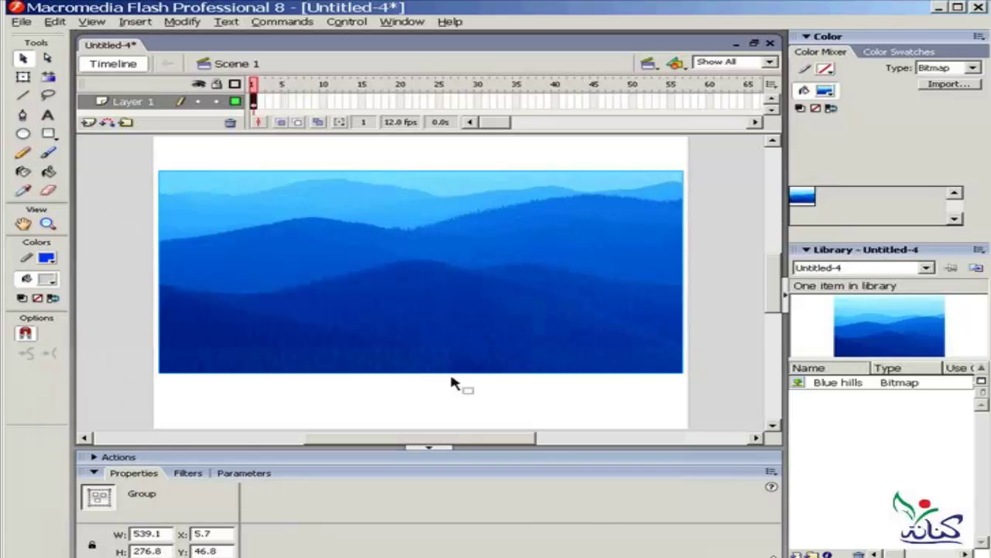
key("ctrl+shift+g")
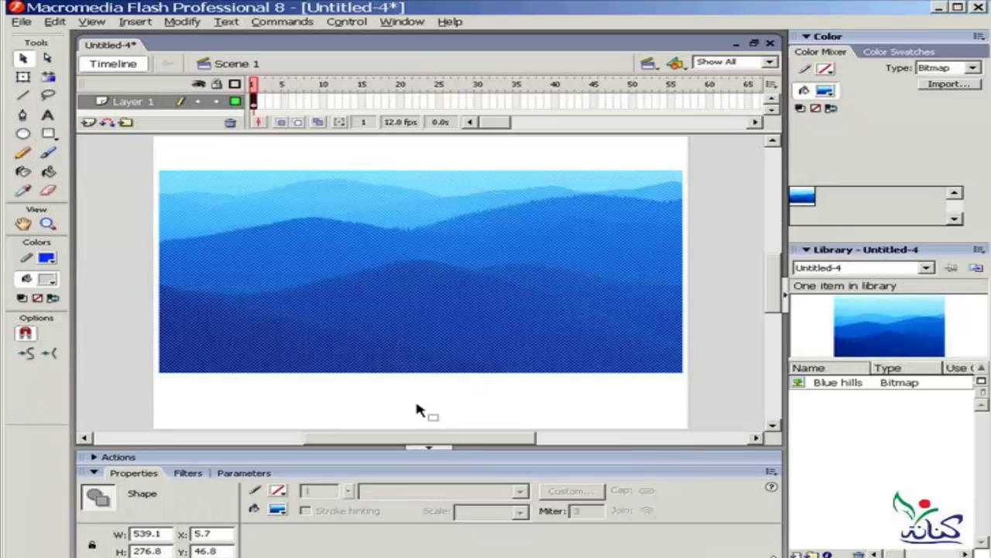
left_click(417, 411)
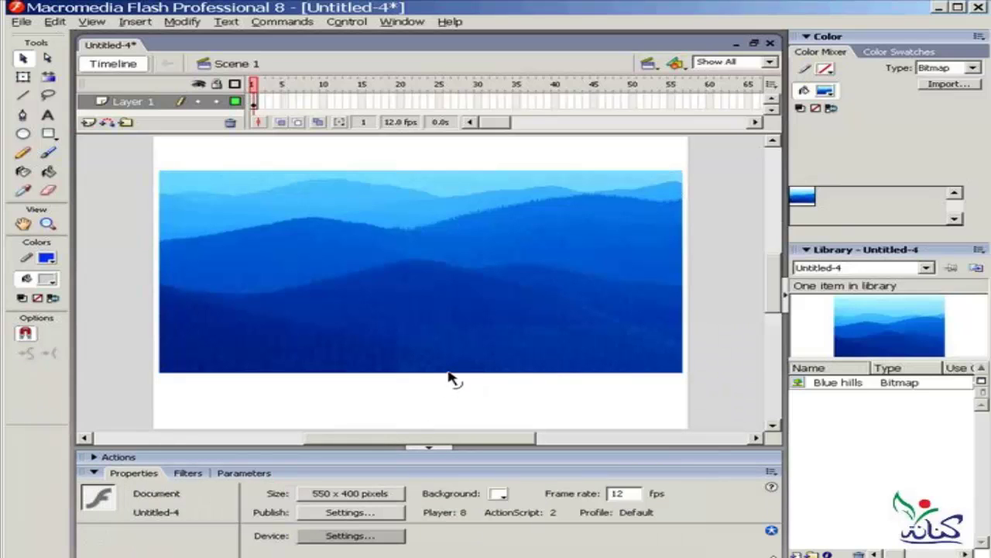
Curve the shape's bottom edge down, arch its top edge and bow its right edge out.
left_click_drag(449, 378, 448, 407)
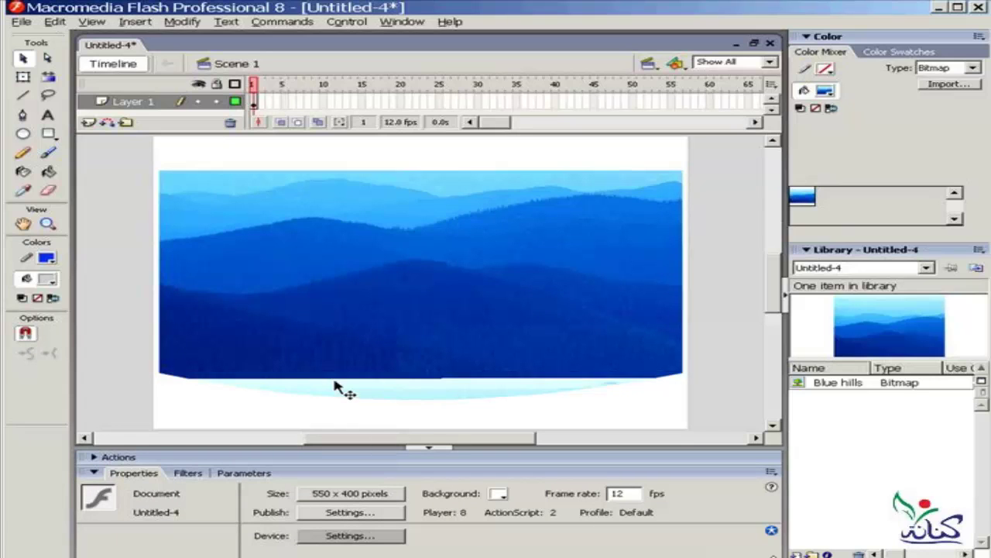
left_click_drag(345, 382, 340, 393)
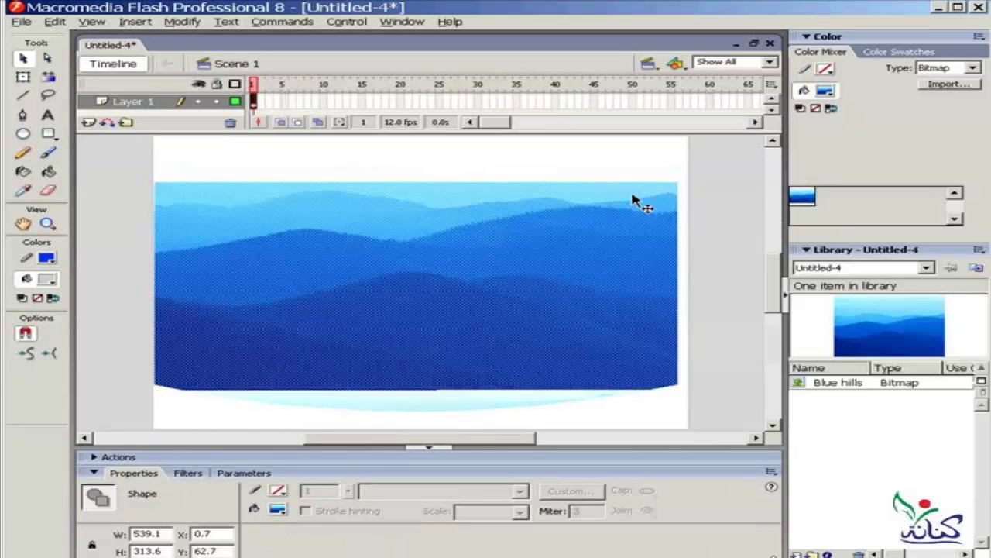
left_click(631, 174)
left_click_drag(633, 185, 636, 165)
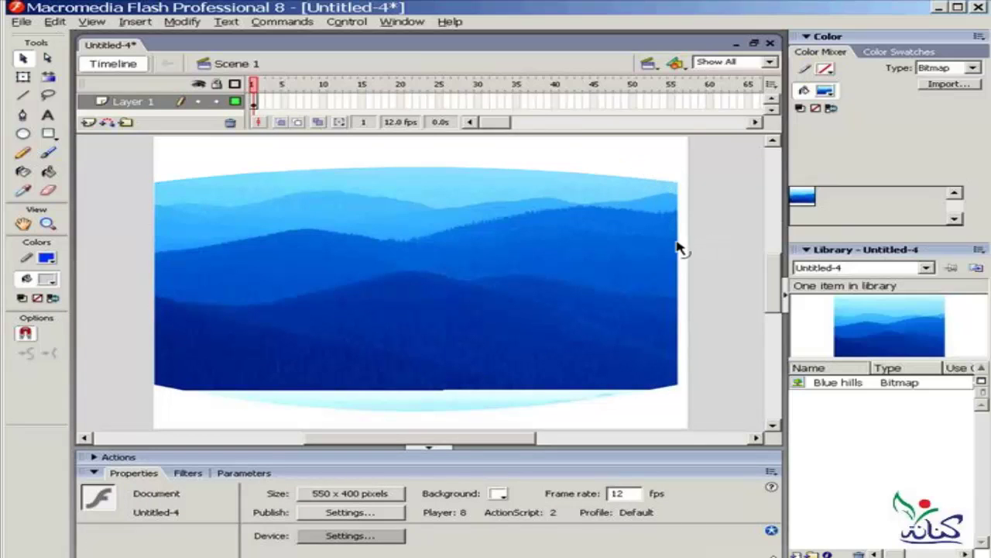
left_click_drag(678, 246, 711, 247)
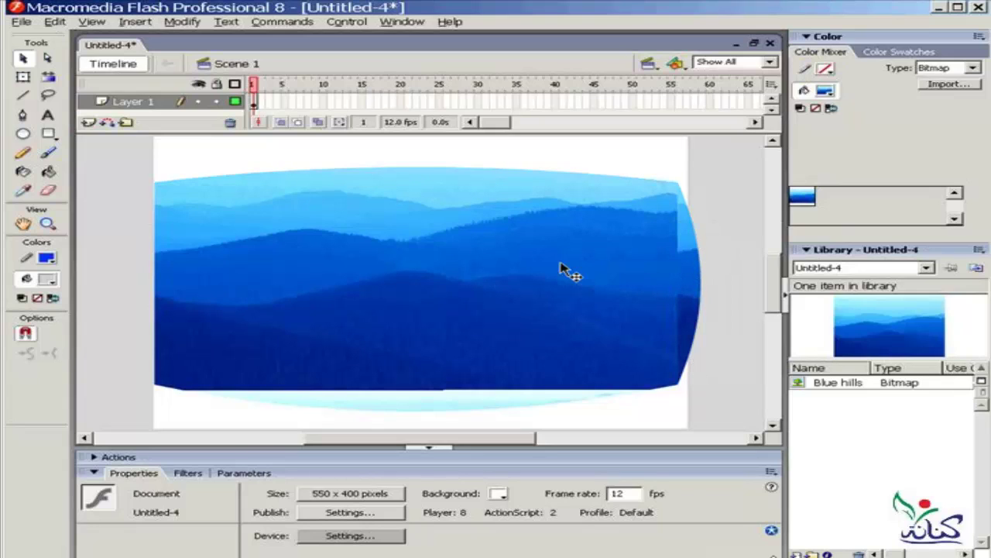
Move the hills shape left and stretch its right edge into a long rounded point.
left_click_drag(562, 266, 367, 254)
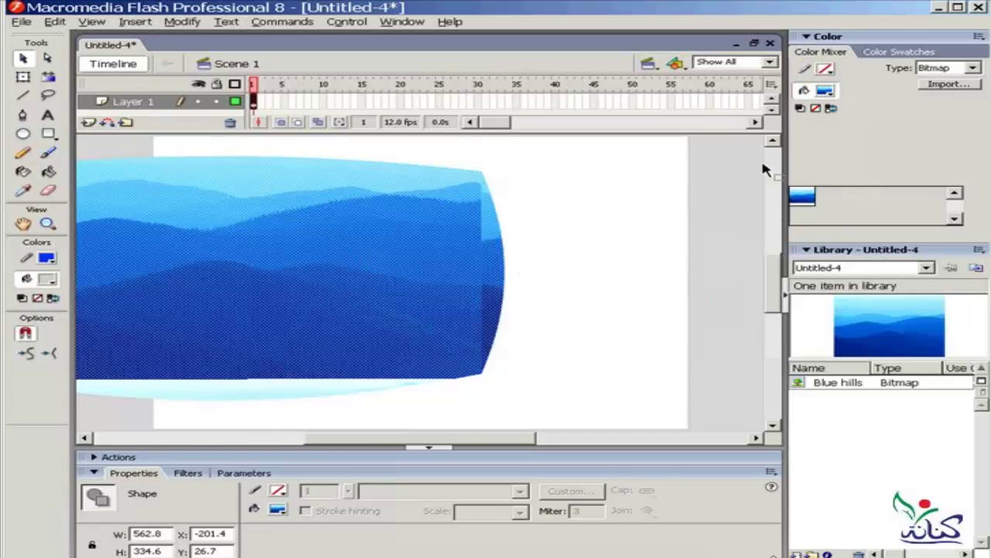
left_click(527, 272)
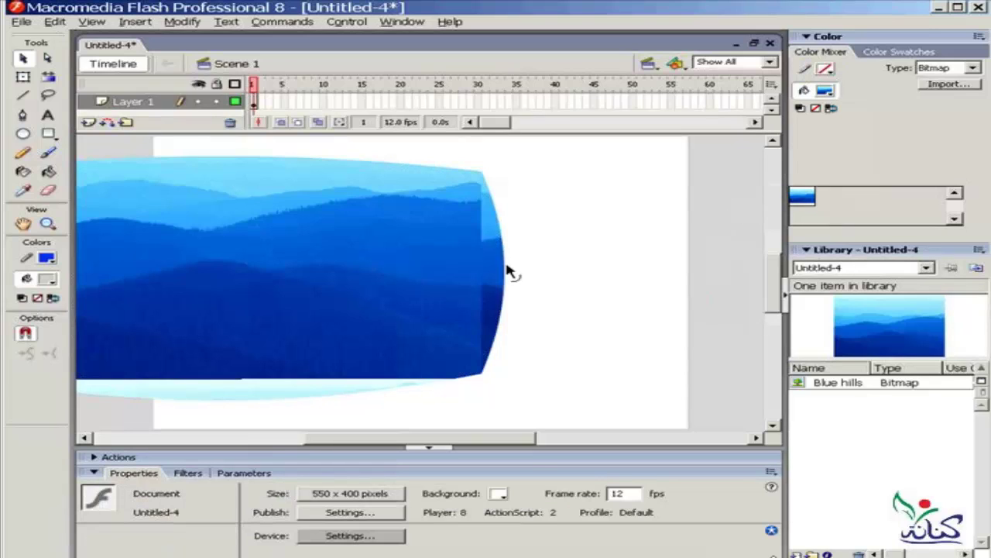
left_click_drag(507, 271, 664, 266)
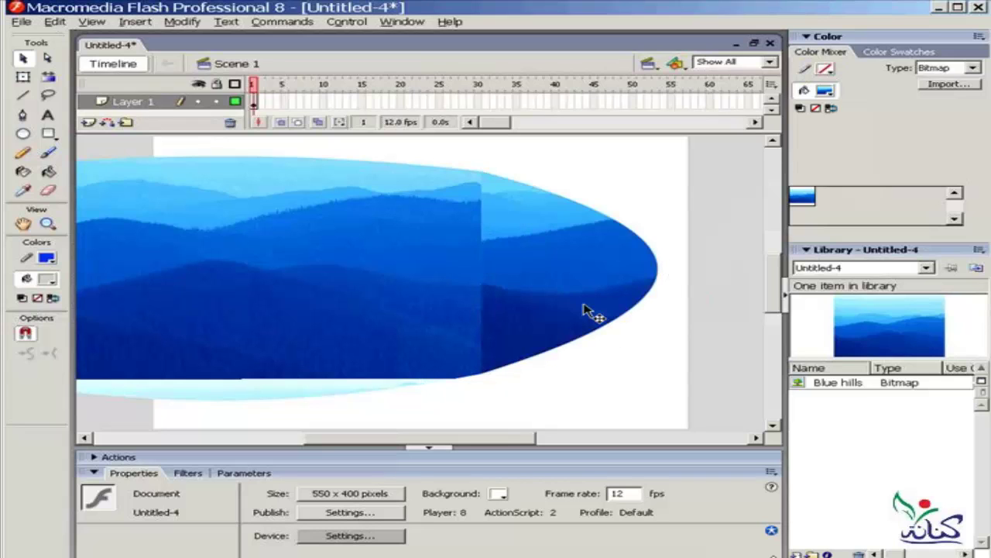
mouse_move(500, 438)
left_mouse_down()
mouse_move(430, 438)
mouse_move(488, 437)
left_mouse_up()
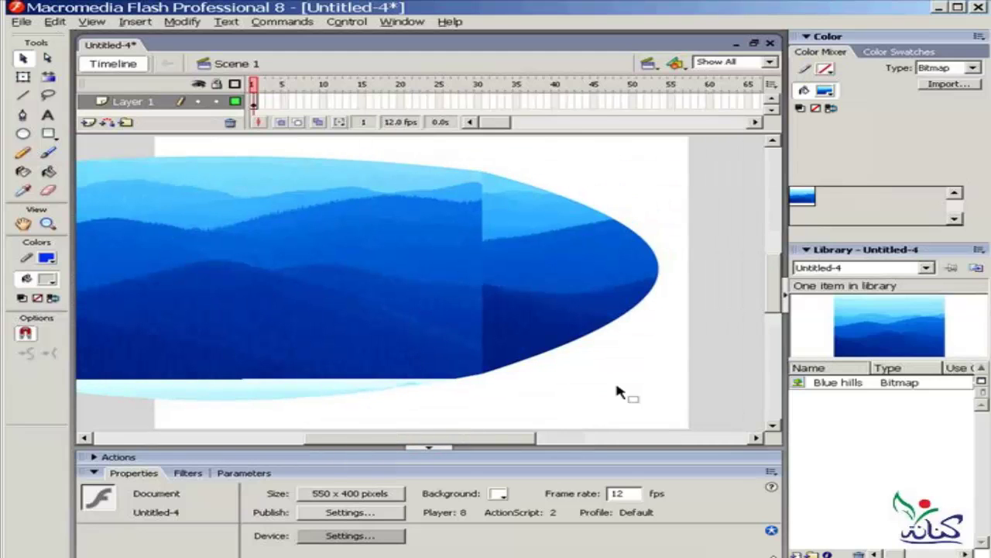
left_click(413, 288)
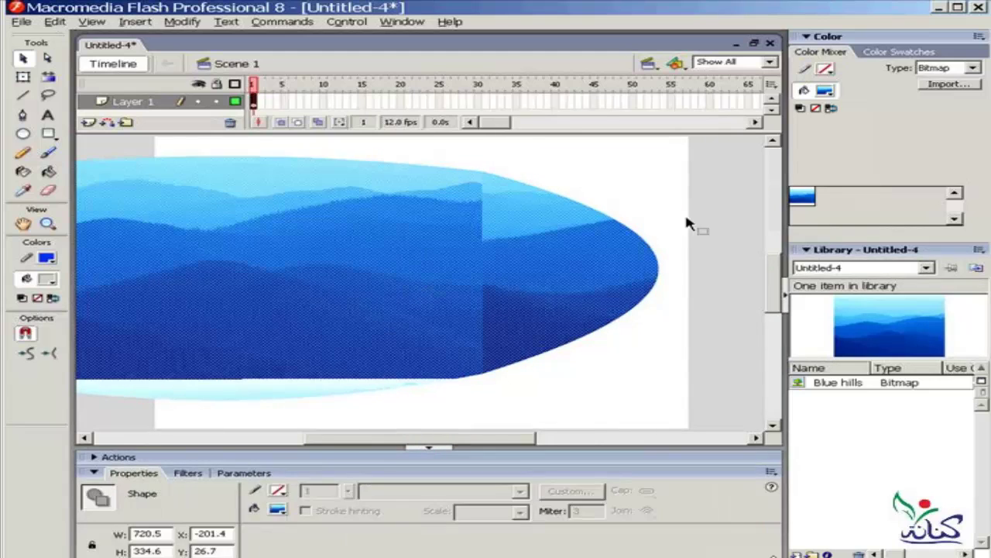
Delete the hills shape from the stage and the Blue hills bitmap from the library.
key("Delete")
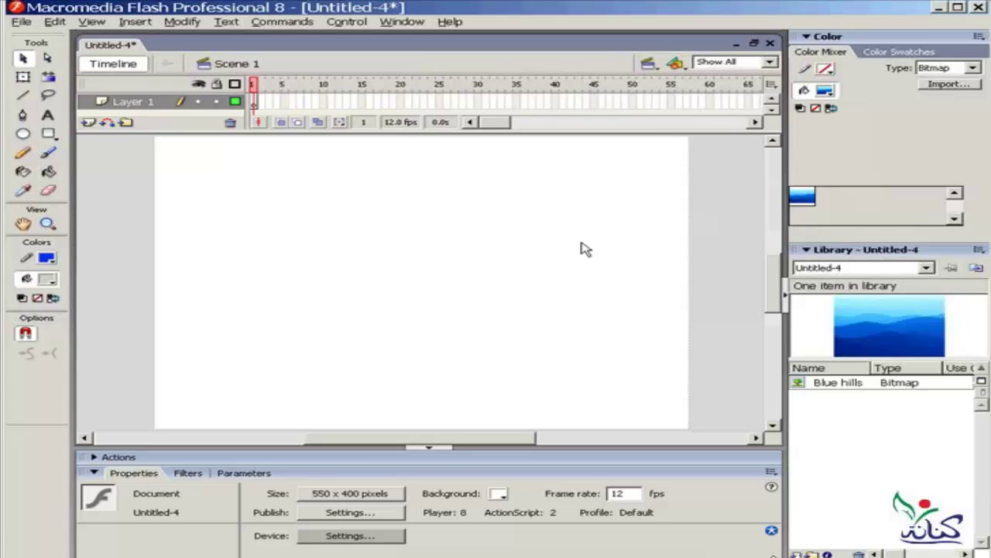
left_click(804, 384)
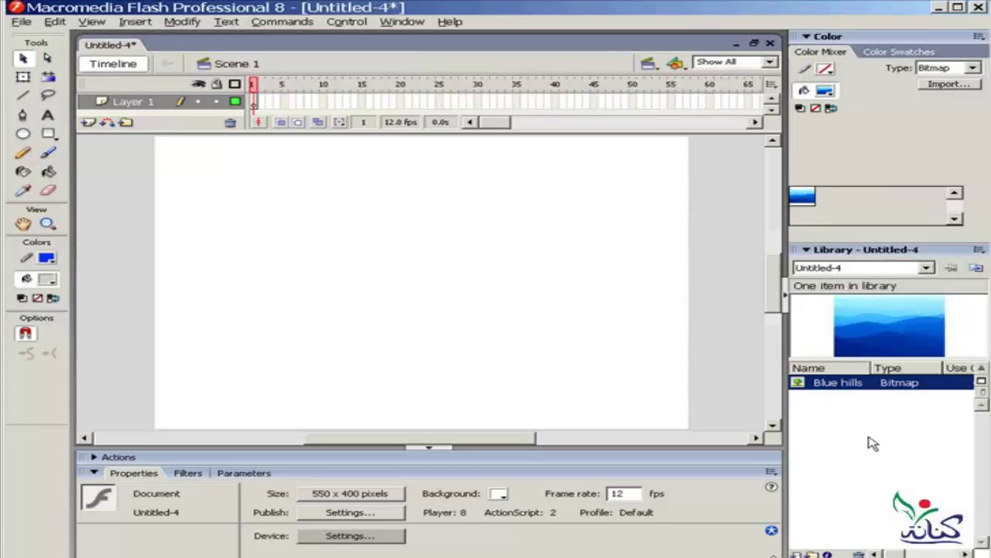
key("Delete")
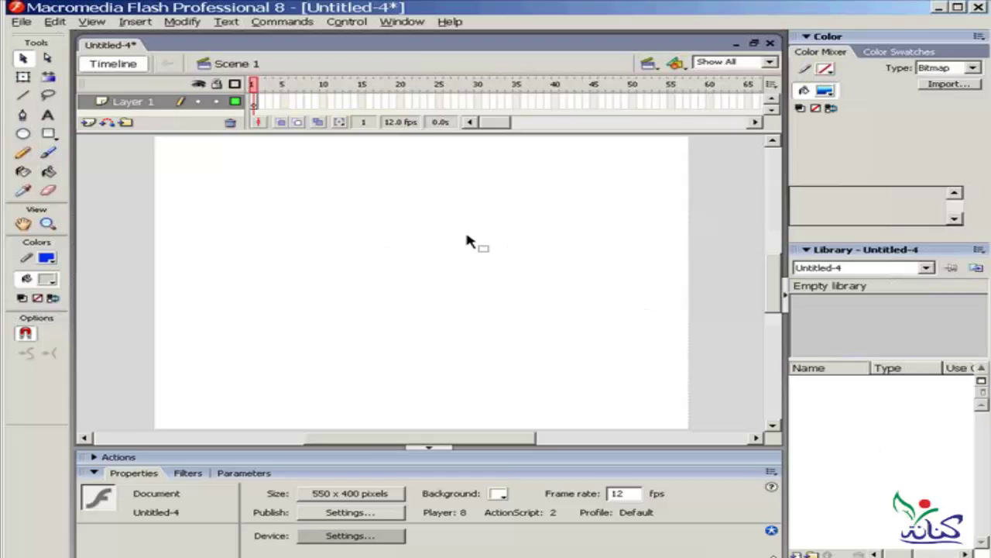
left_click(22, 22)
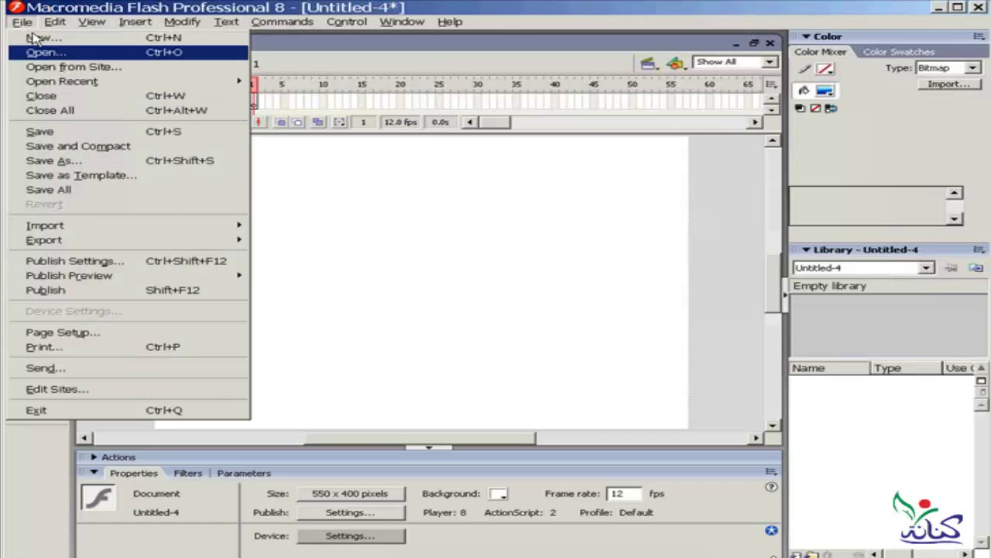
mouse_move(127, 225)
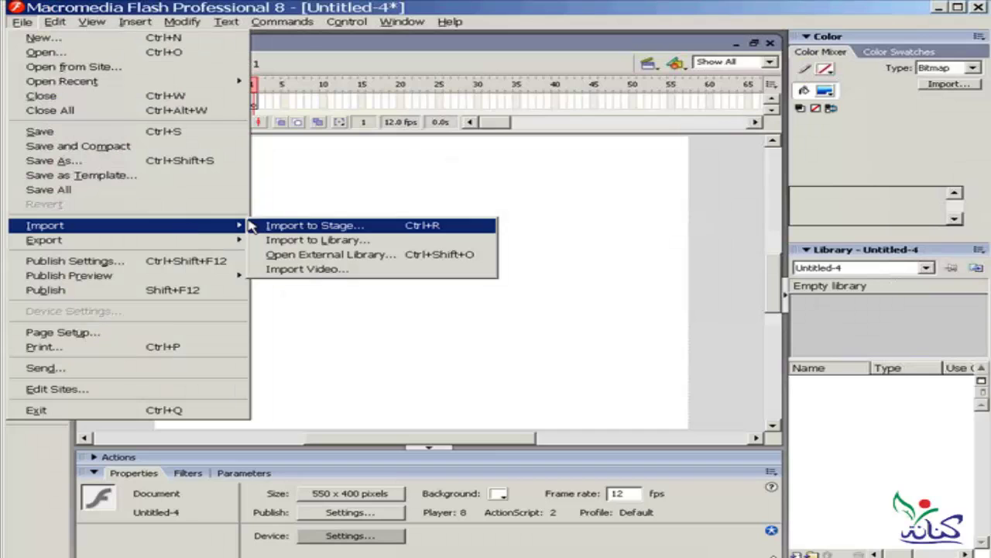
Import the four sample pictures Blue hills, Sunset, Water lilies and Winter into the library.
left_click(378, 241)
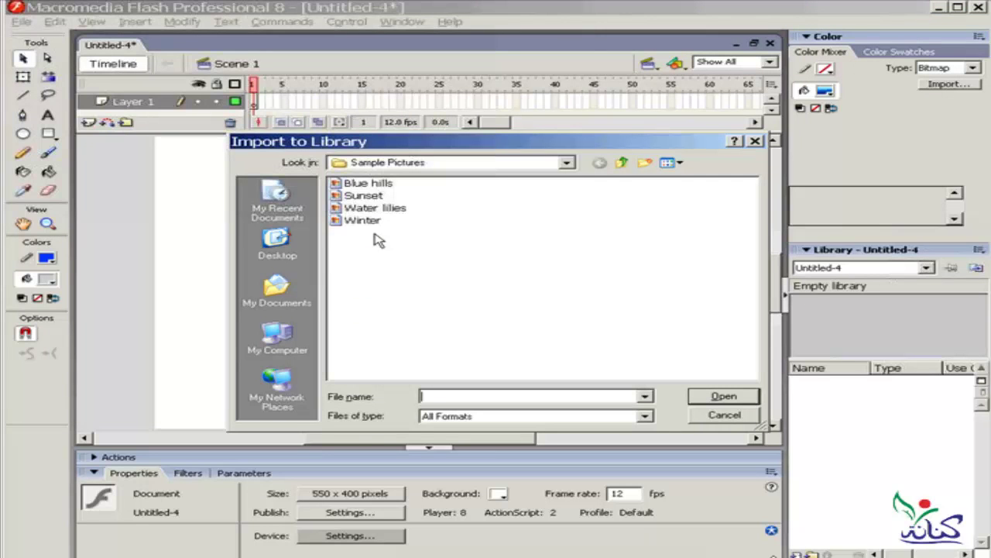
left_click_drag(451, 182, 336, 255)
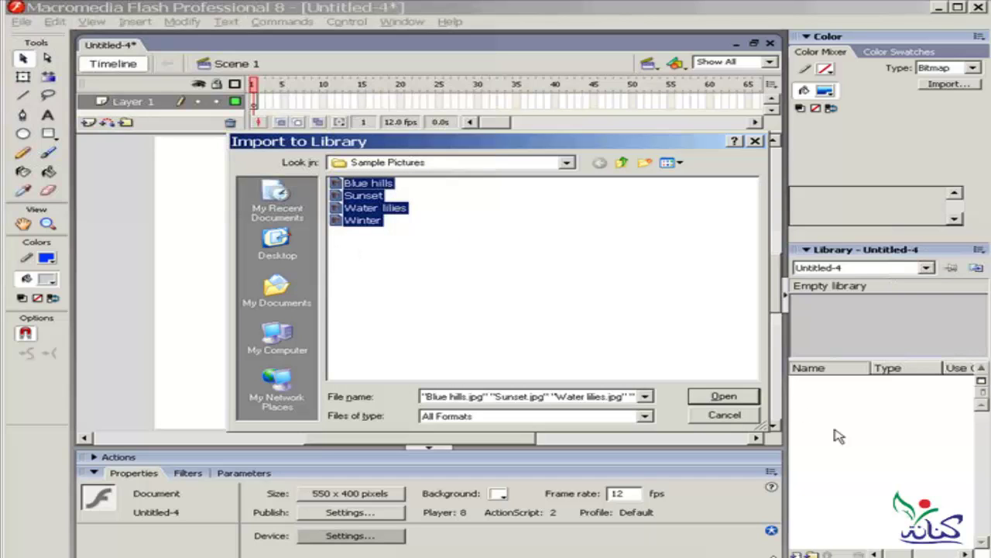
left_click(724, 397)
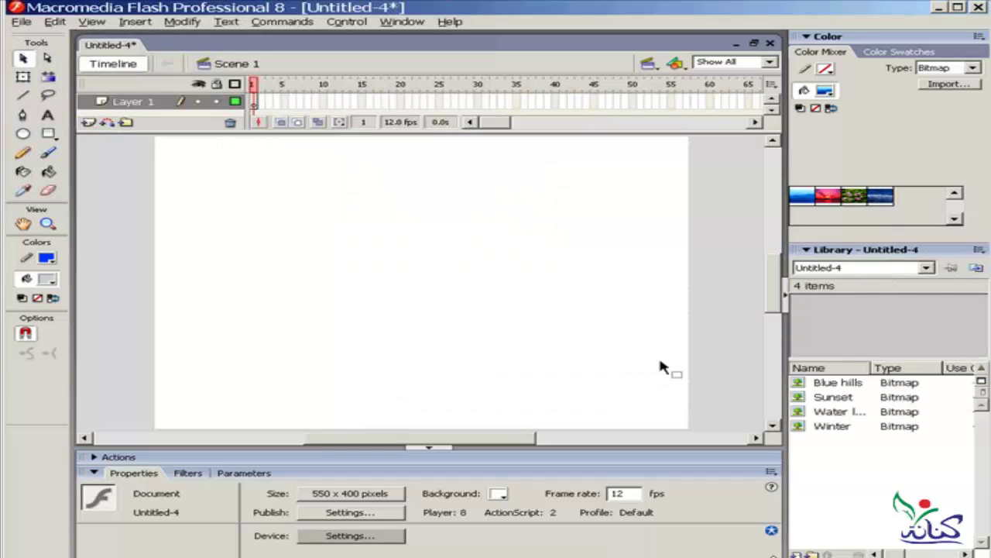
Preview the Blue hills, Sunset, Water lilies and Winter bitmaps in the Library, widening the name column.
left_click(800, 382)
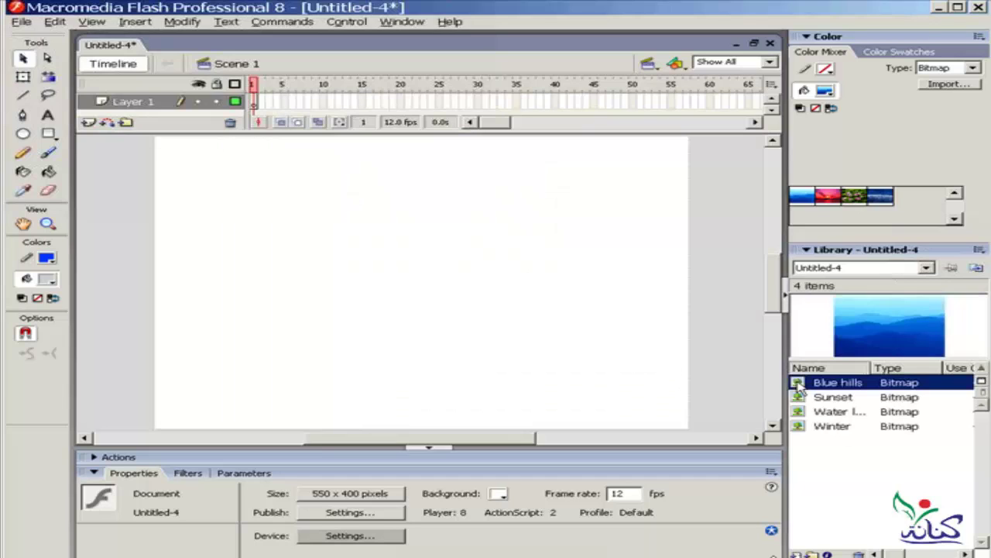
left_click(806, 398)
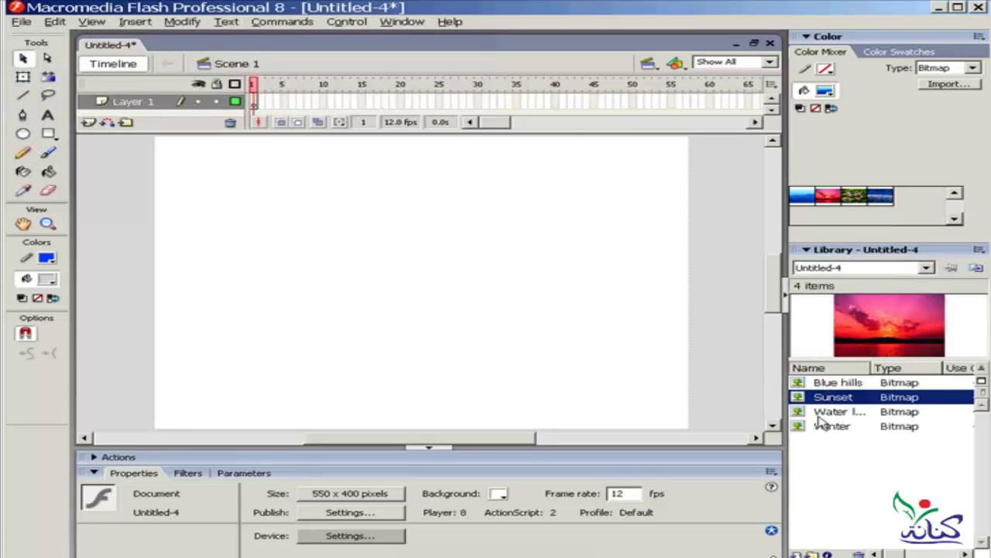
left_click_drag(873, 367, 891, 367)
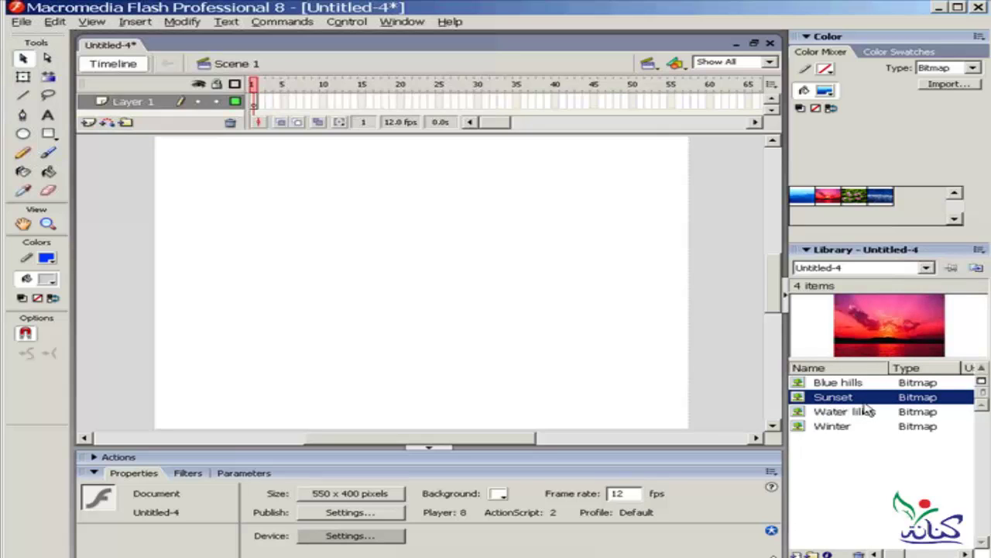
left_click(819, 413)
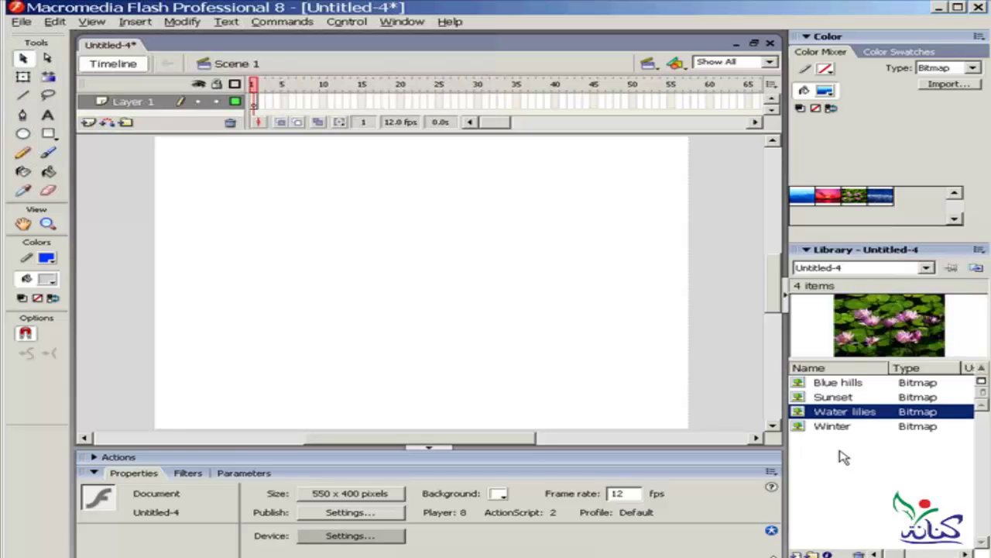
left_click(825, 428)
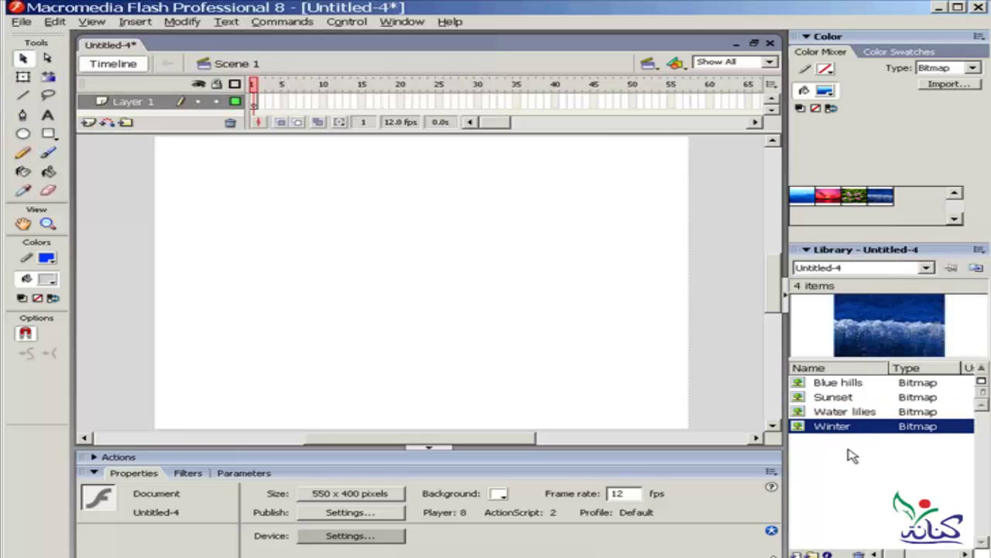
Drag Winter, Water lilies, Sunset, then Blue hills onto the stage, leaving Blue hills on top.
left_click_drag(810, 430, 441, 310)
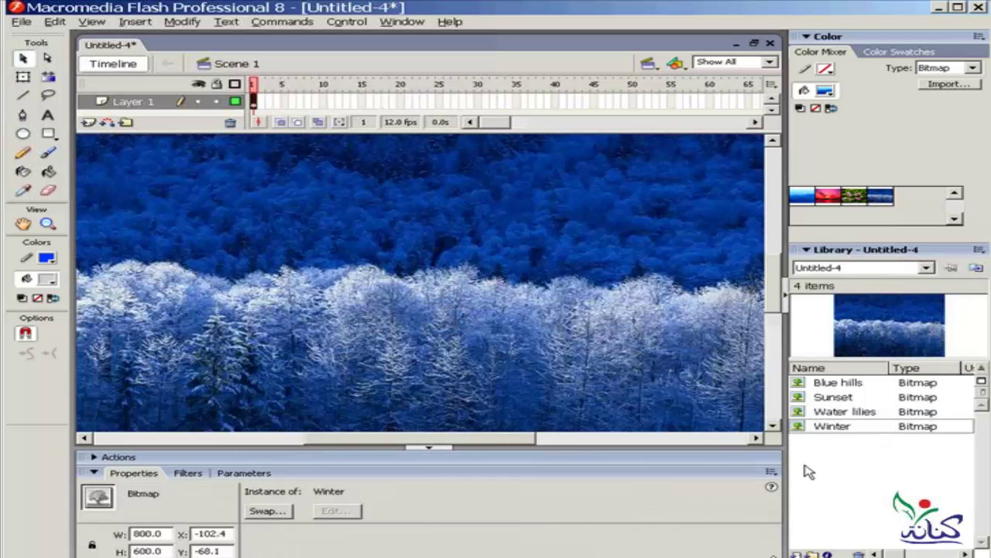
mouse_move(829, 412)
left_mouse_down()
mouse_move(774, 409)
mouse_move(498, 326)
left_mouse_up()
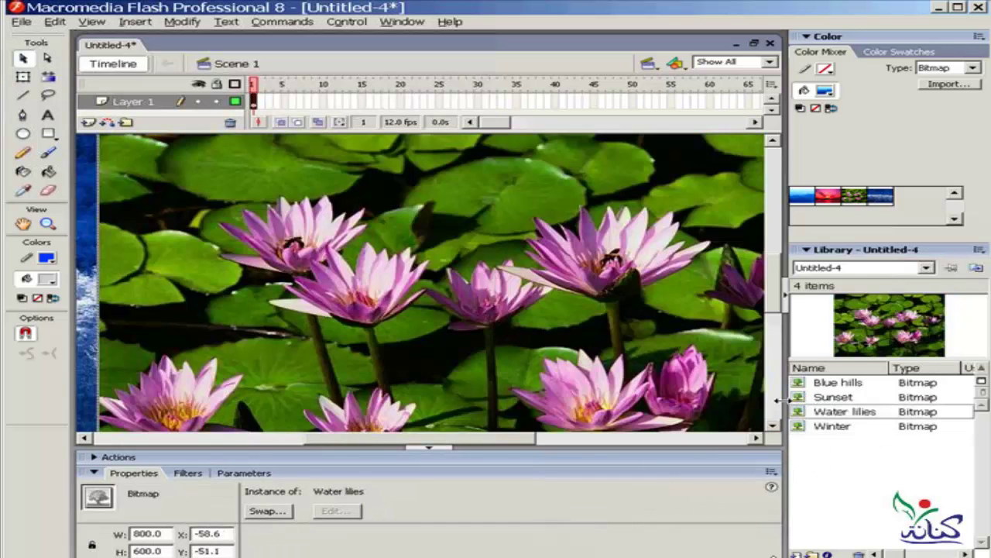
mouse_move(798, 399)
left_mouse_down()
mouse_move(524, 354)
mouse_move(626, 398)
left_mouse_up()
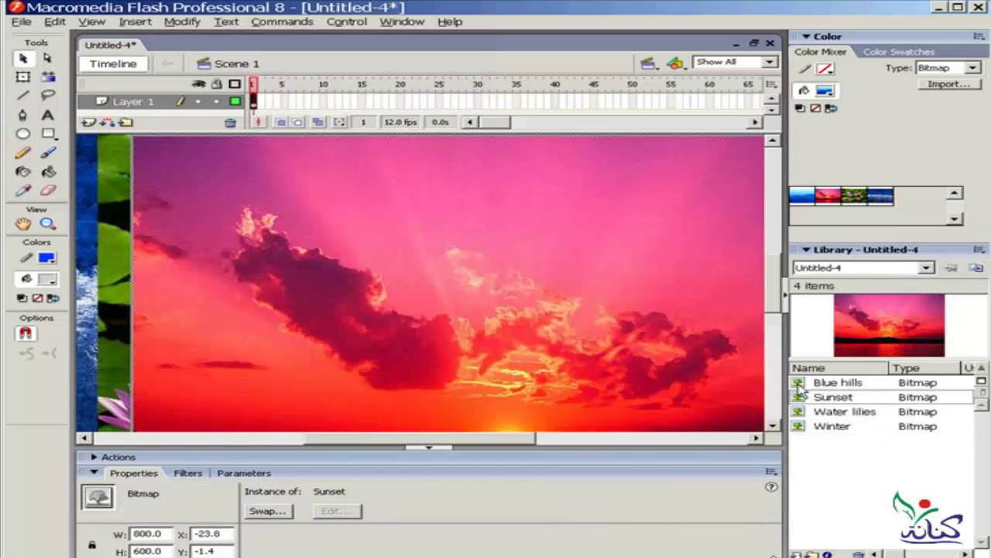
left_click_drag(674, 366, 634, 385)
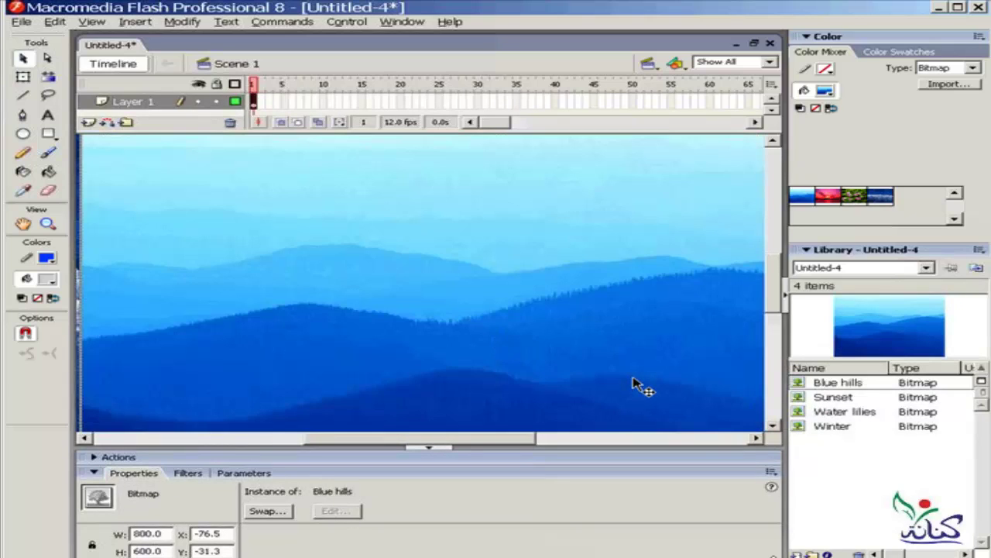